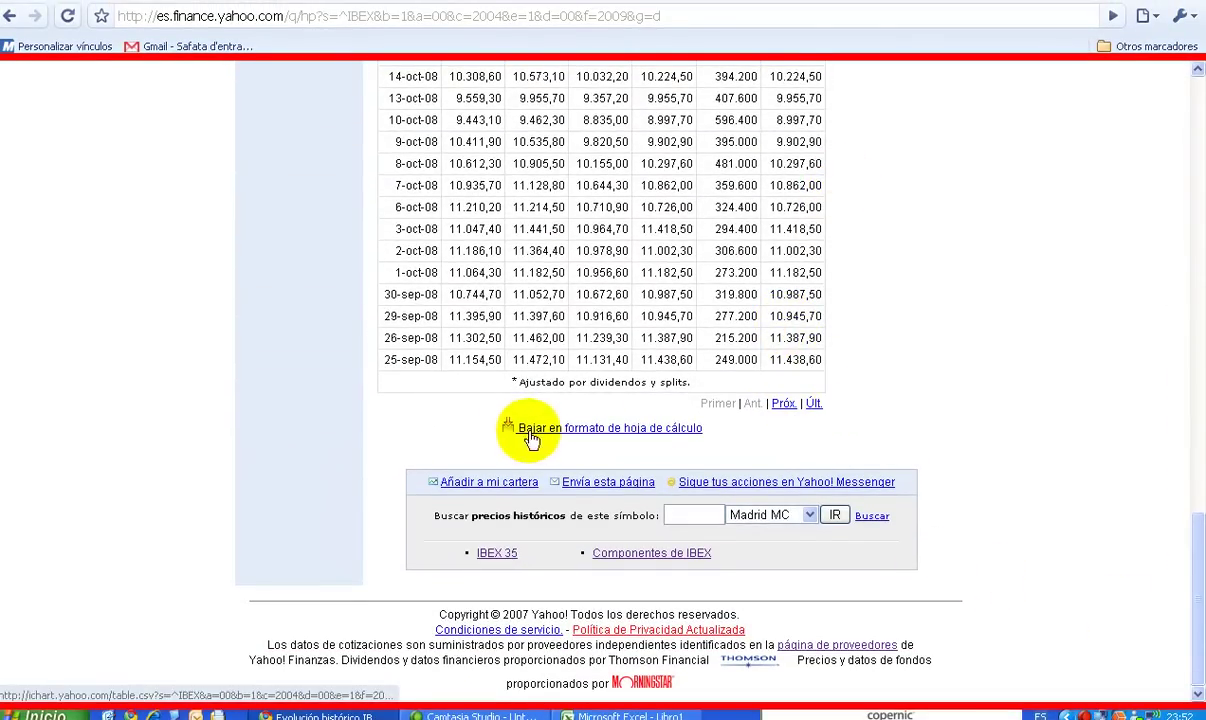
View the raw comma-separated data behind the page's spreadsheet download link and return to the historical prices page
left_click(676, 436)
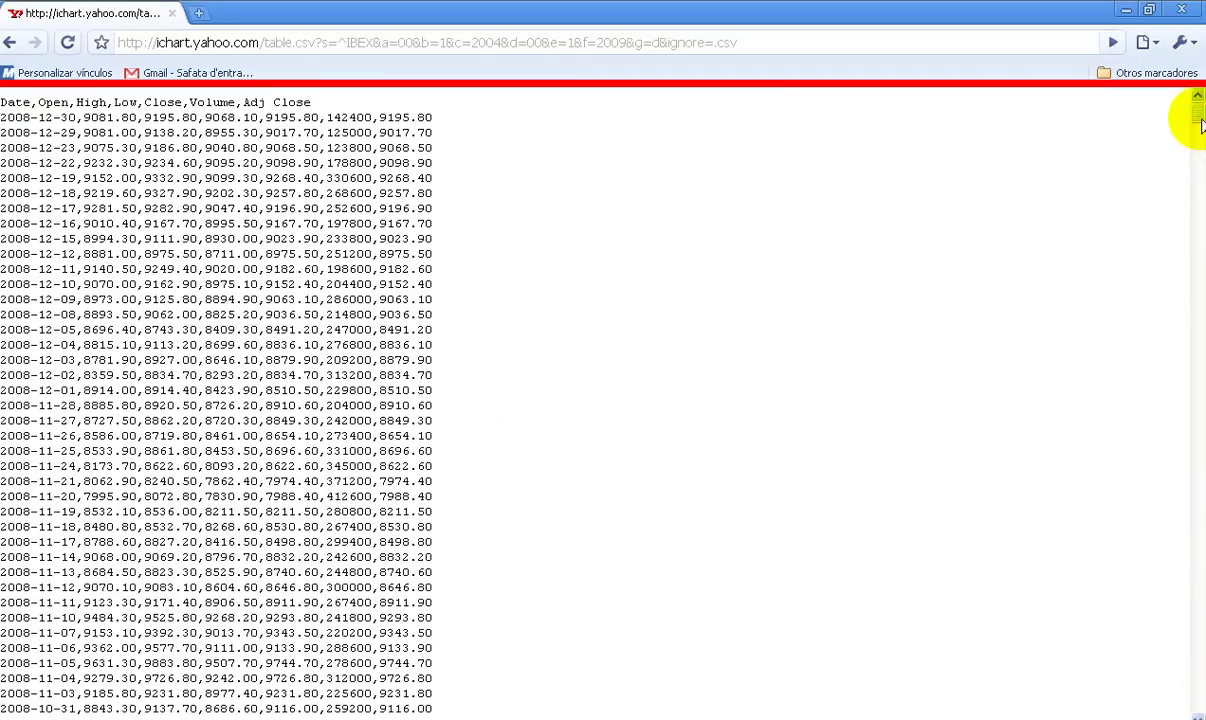
left_click_drag(1200, 118, 1176, 30)
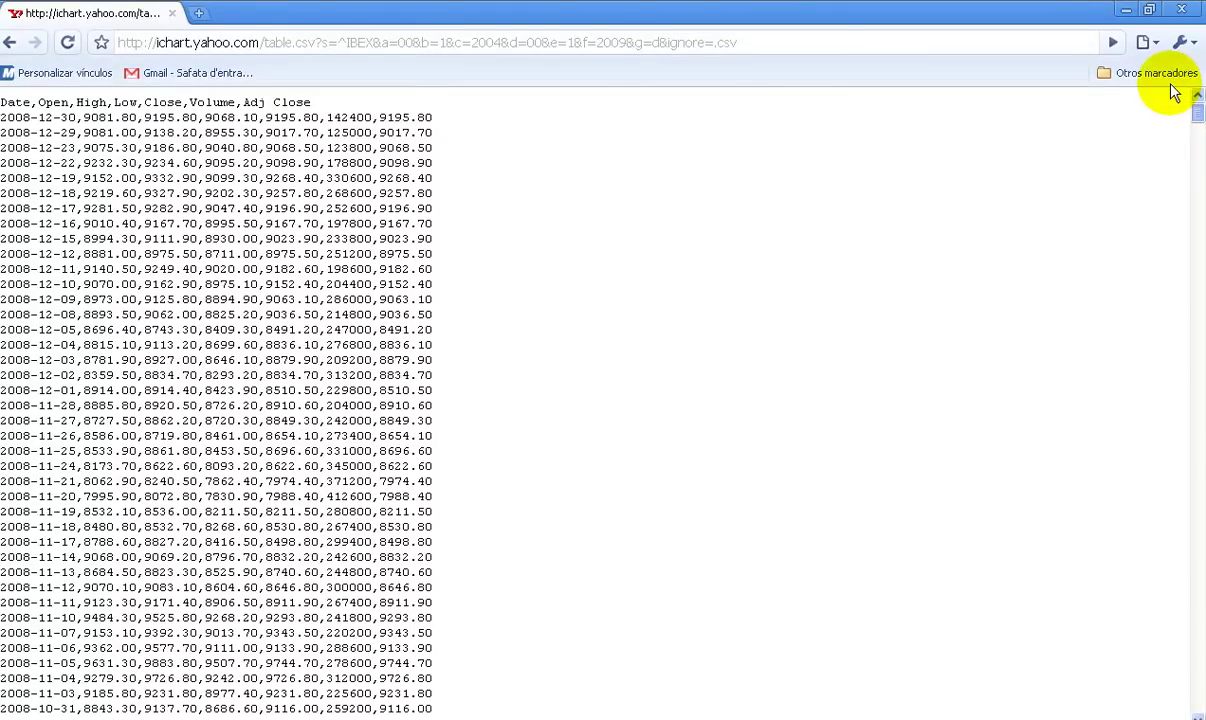
mouse_move(1173, 86)
left_mouse_down()
mouse_move(1190, 195)
mouse_move(1168, 88)
left_mouse_up()
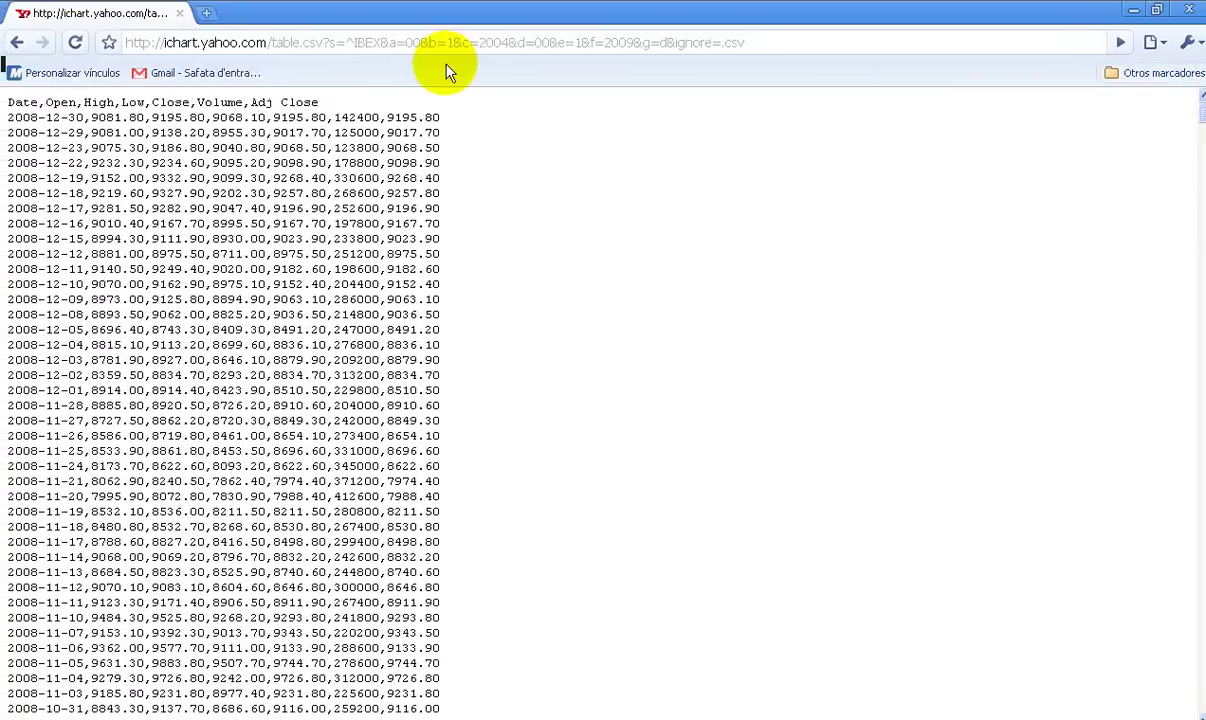
left_click(16, 42)
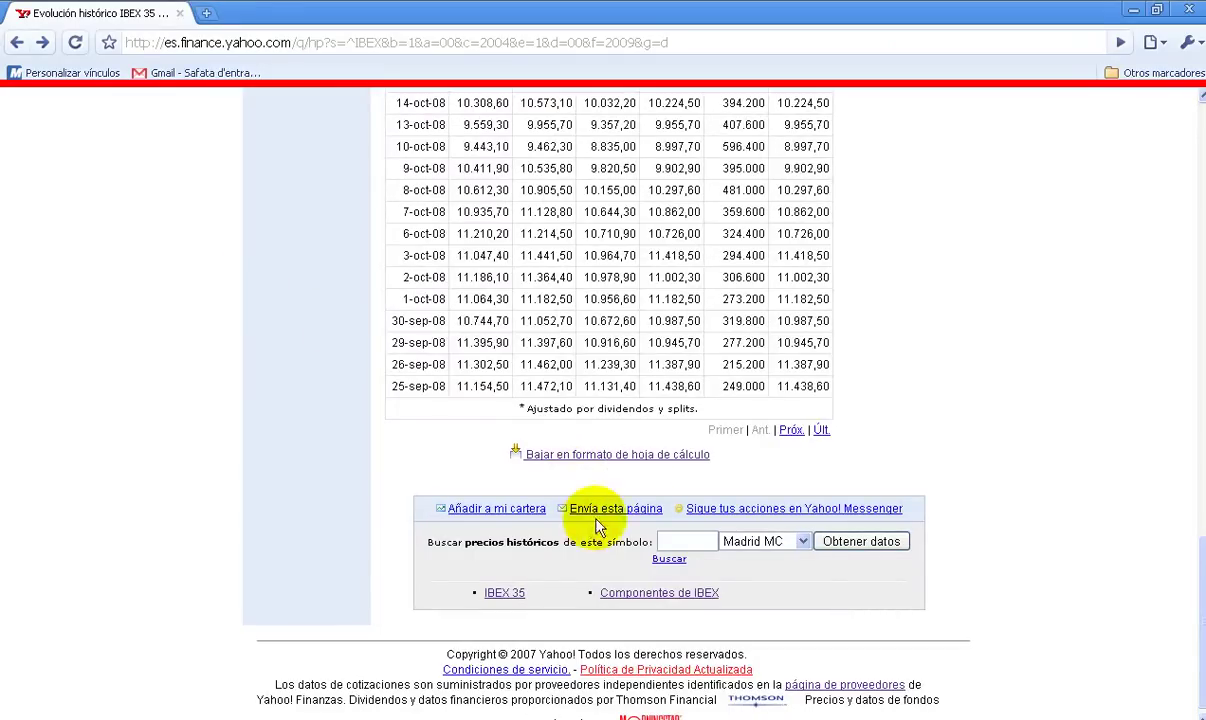
Save the target of the spreadsheet download link to the Desktop as serie ibex35.csv
right_click(643, 462)
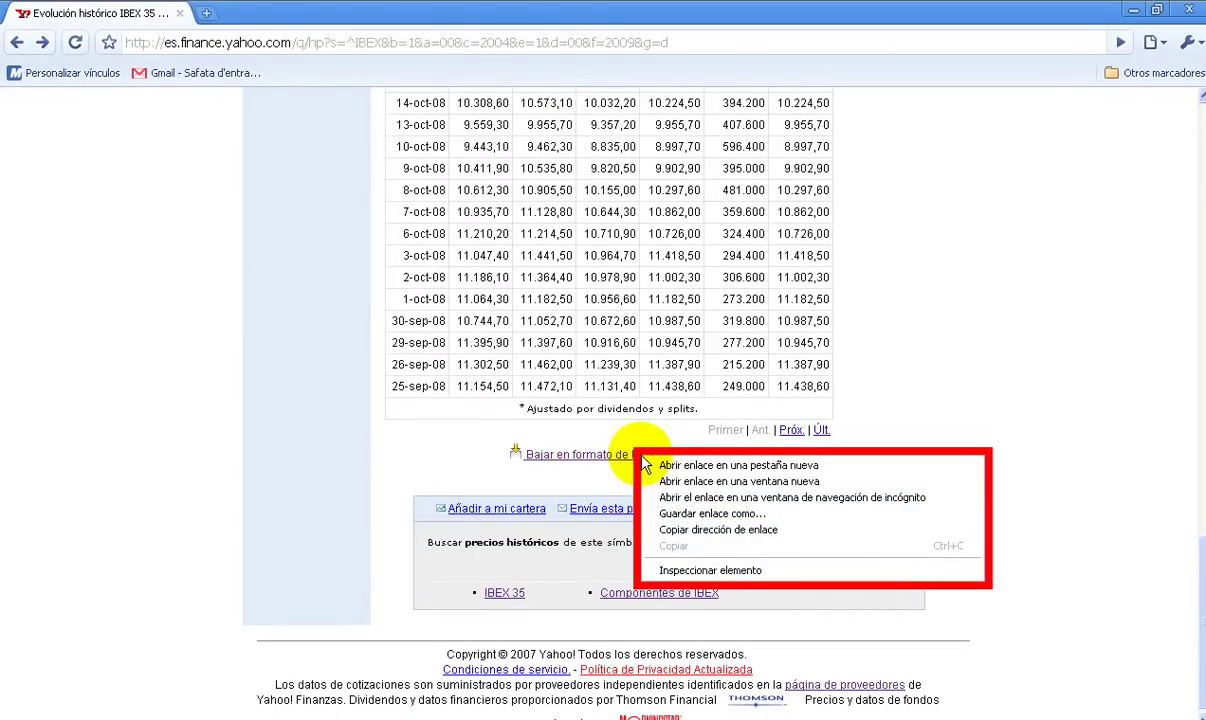
left_click(724, 516)
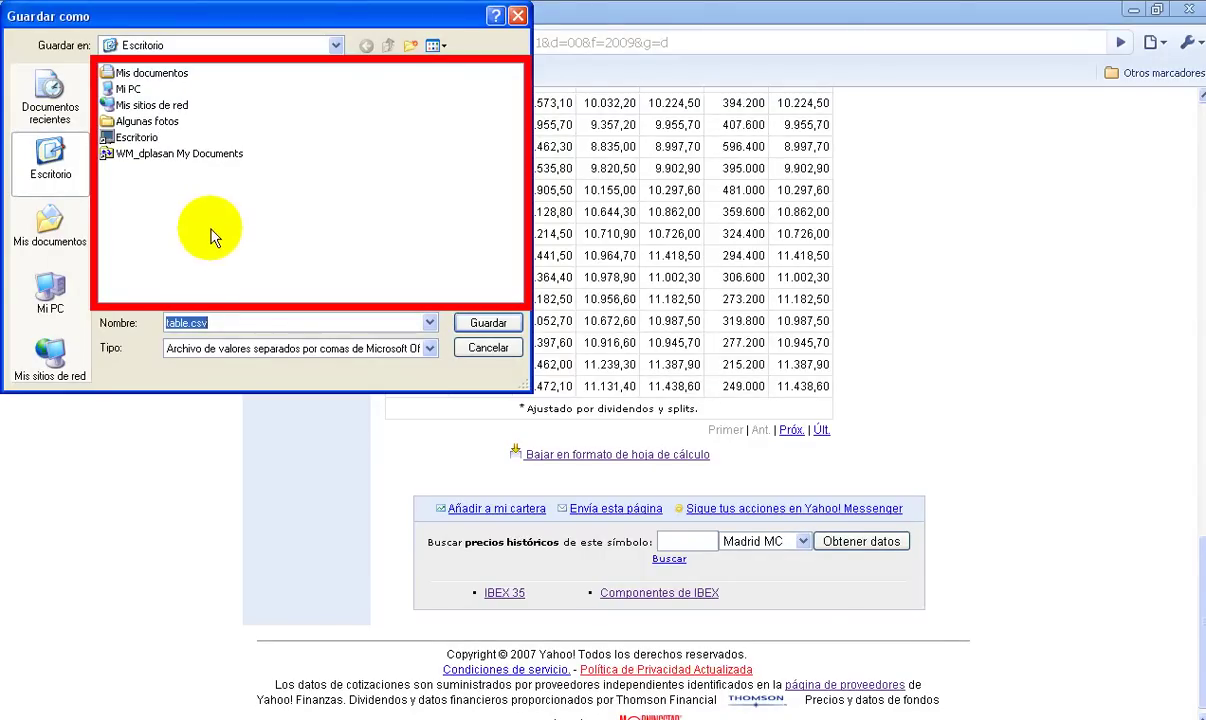
left_click(218, 323)
double_click(218, 323)
type("serie")
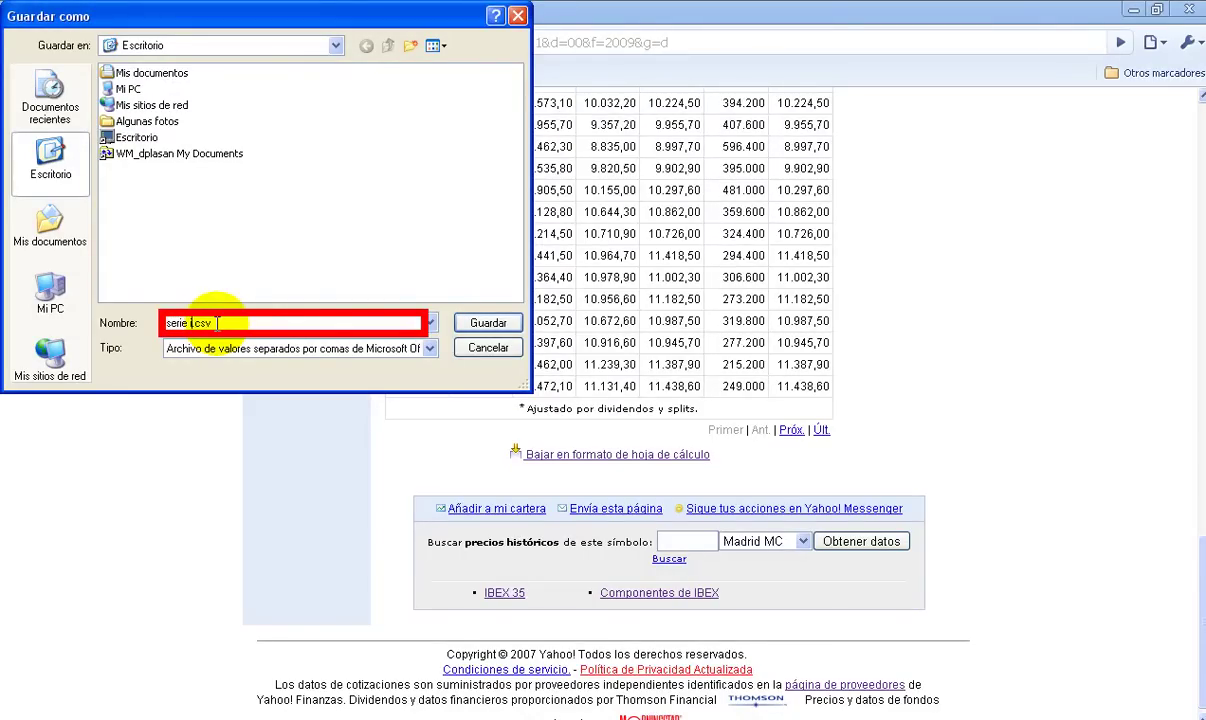
type(" ibex35")
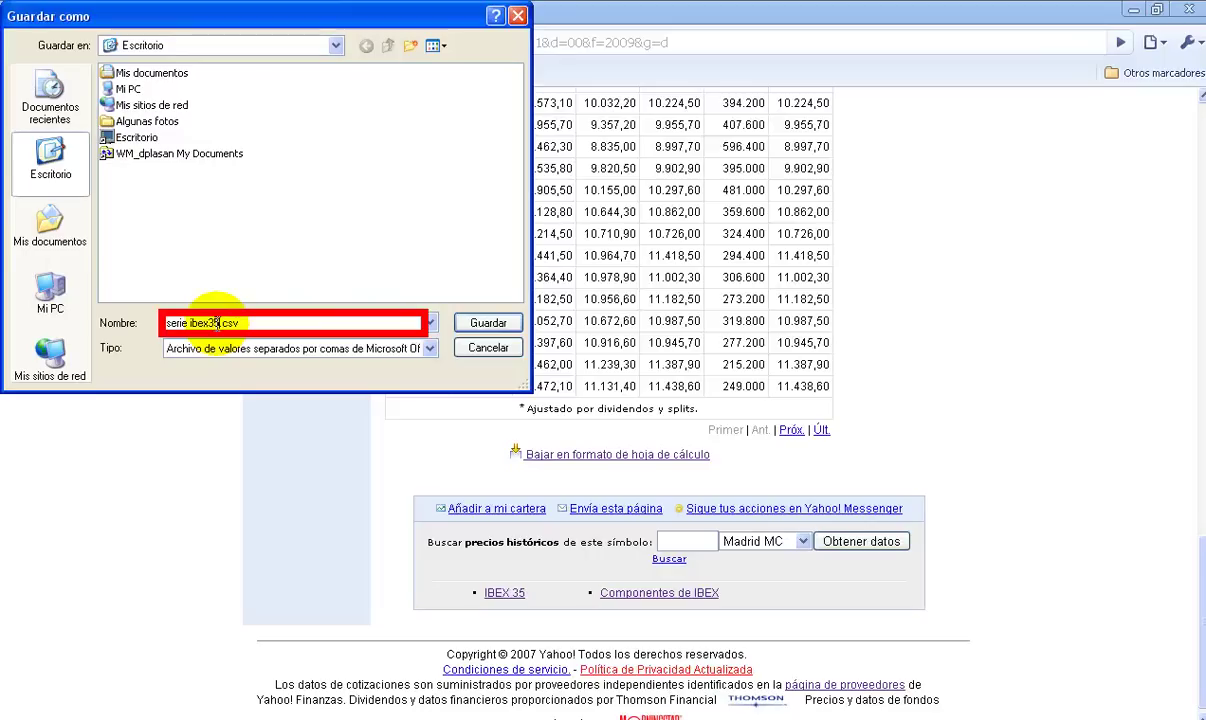
left_click(487, 324)
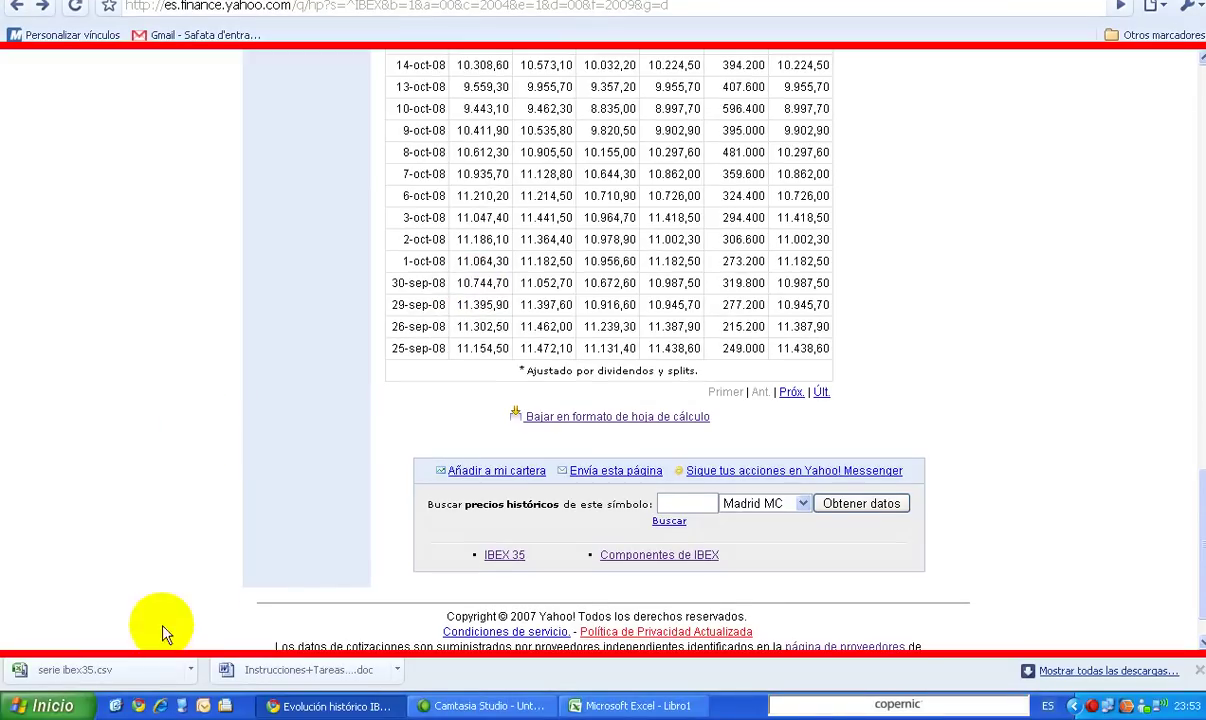
Switch to Microsoft Excel and open serie ibex35.csv from the Desktop with the file type set to all files (*.*)
left_click(115, 706)
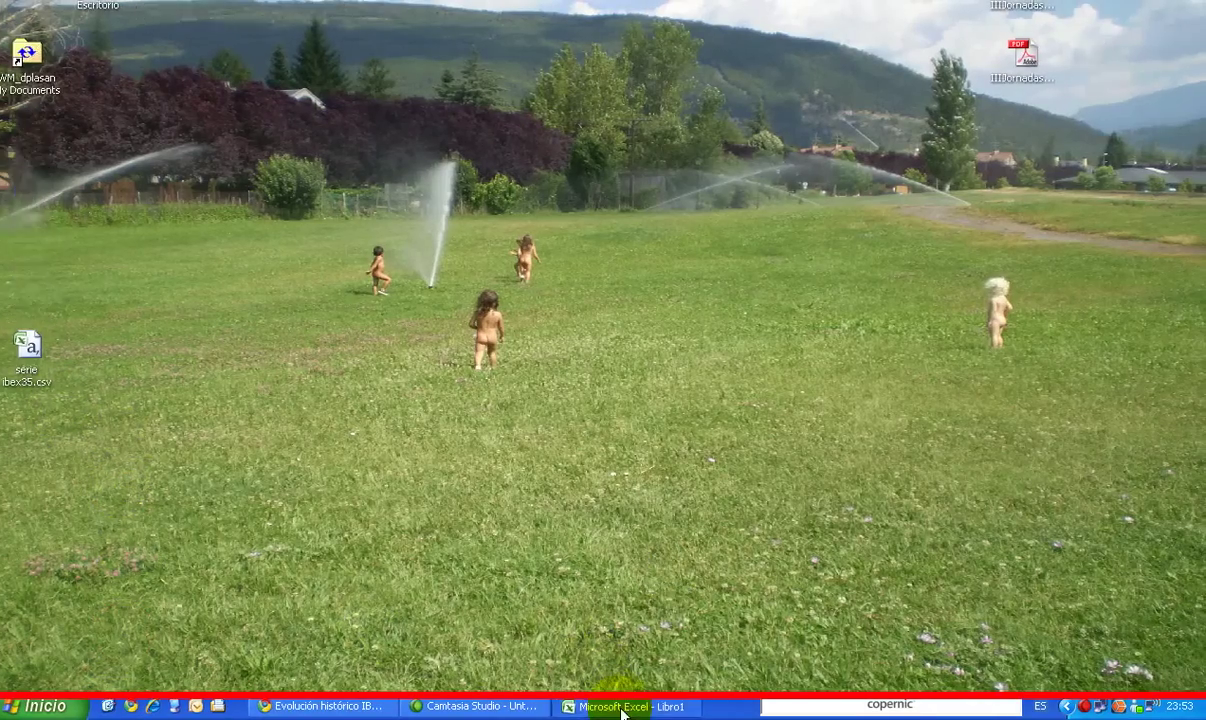
left_click(612, 705)
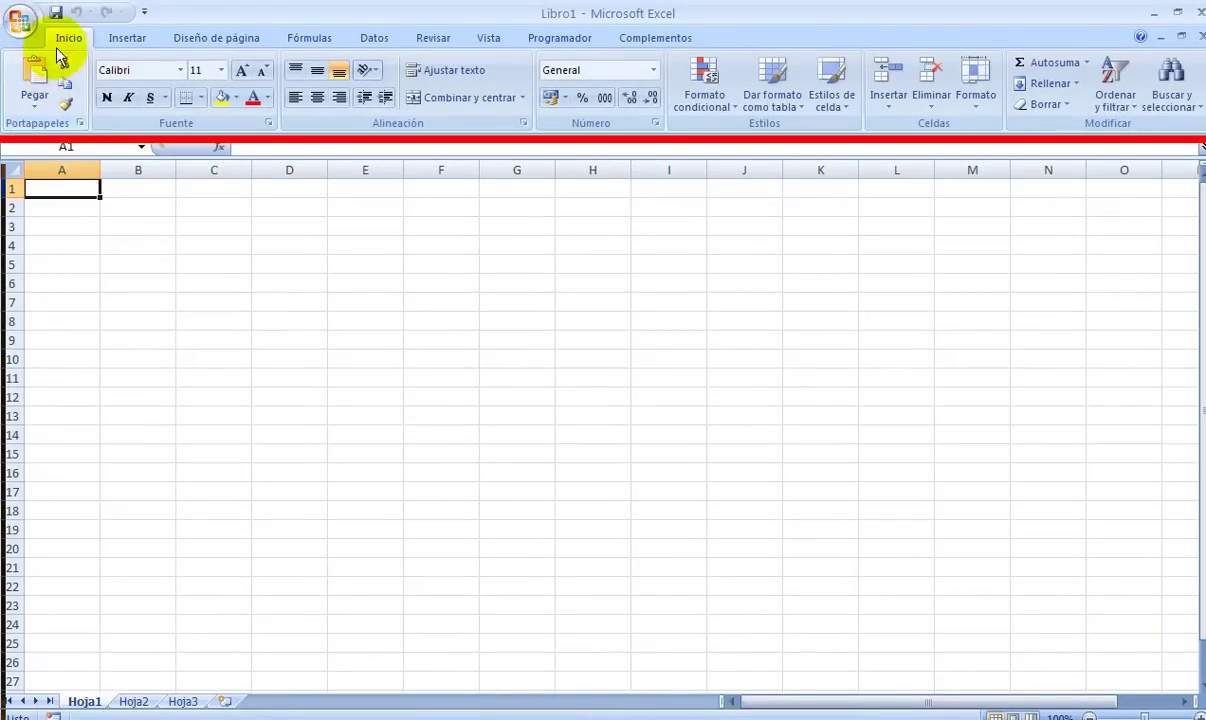
left_click(20, 20)
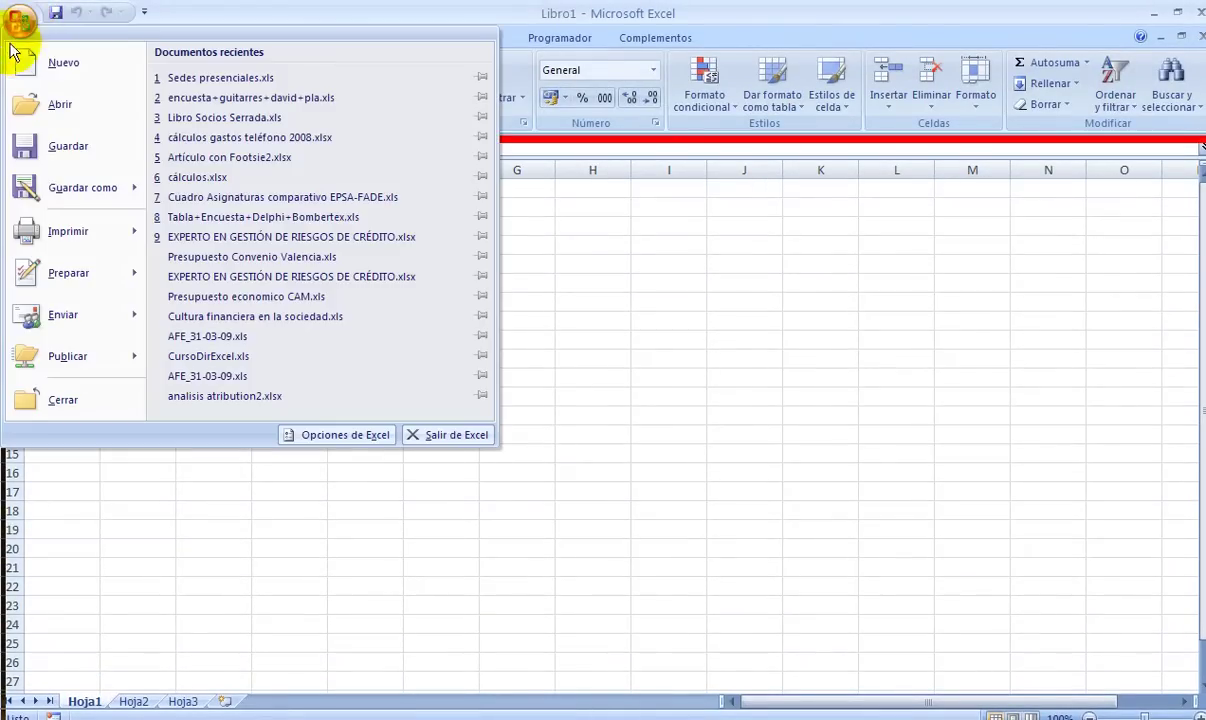
left_click(113, 114)
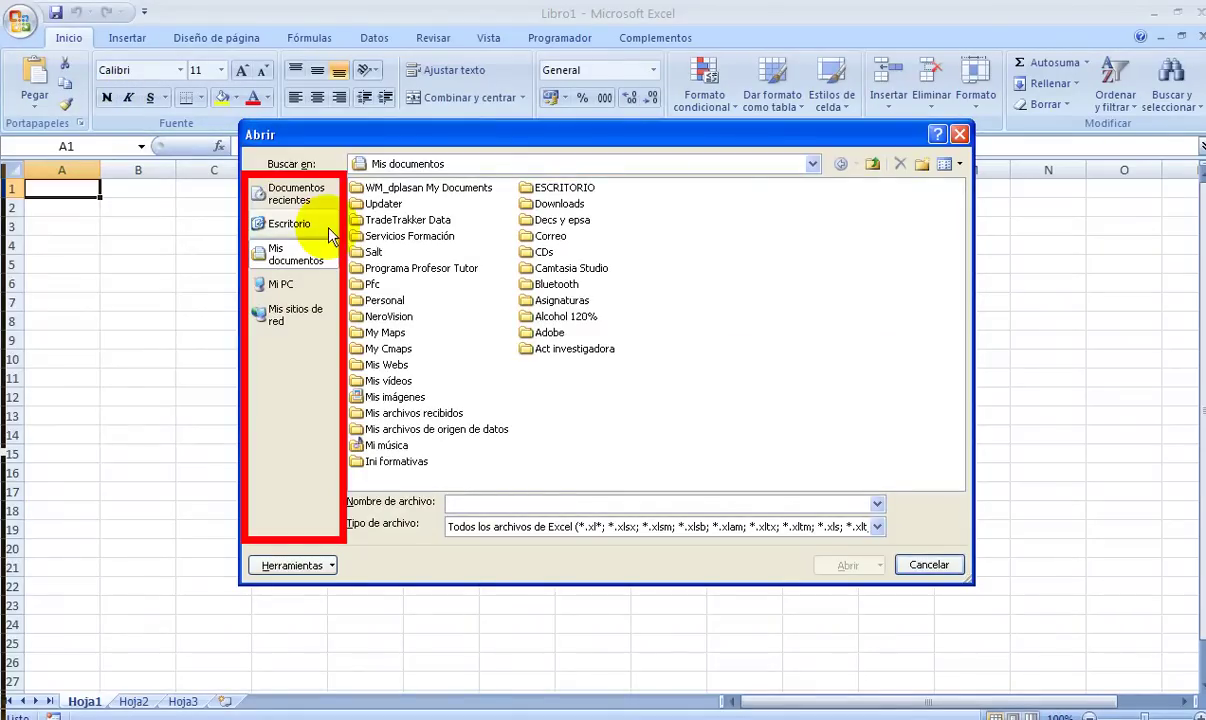
left_click(318, 226)
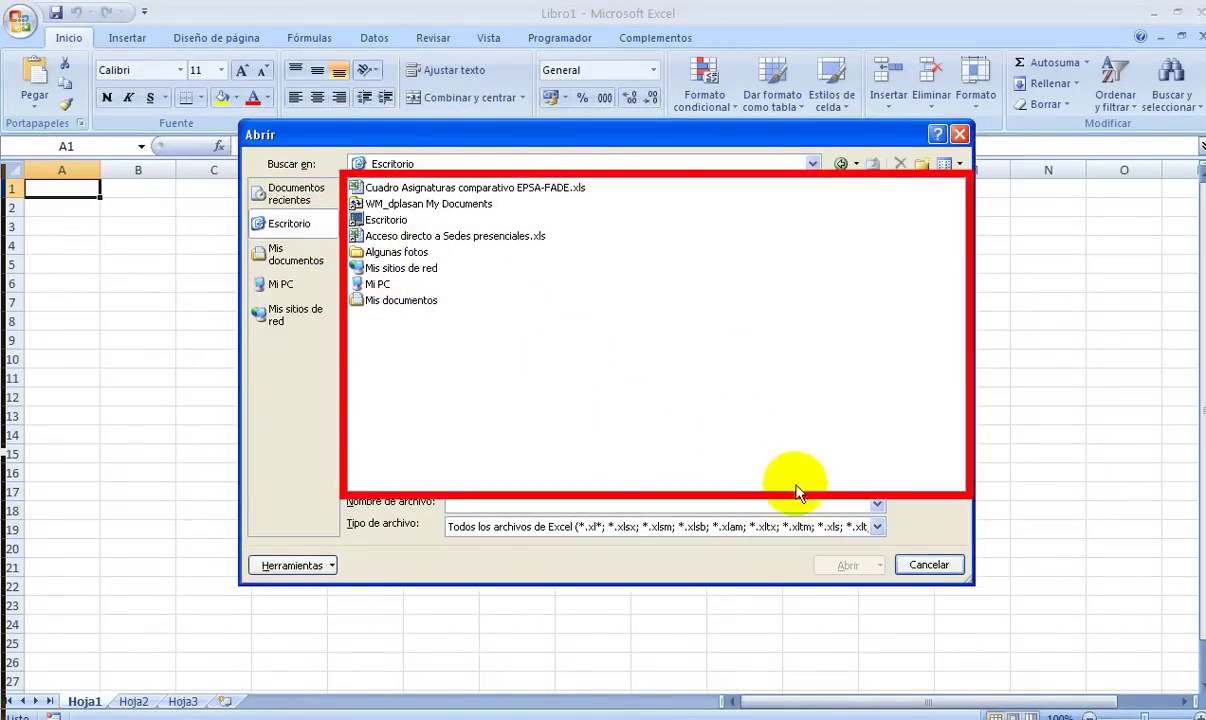
left_click(877, 527)
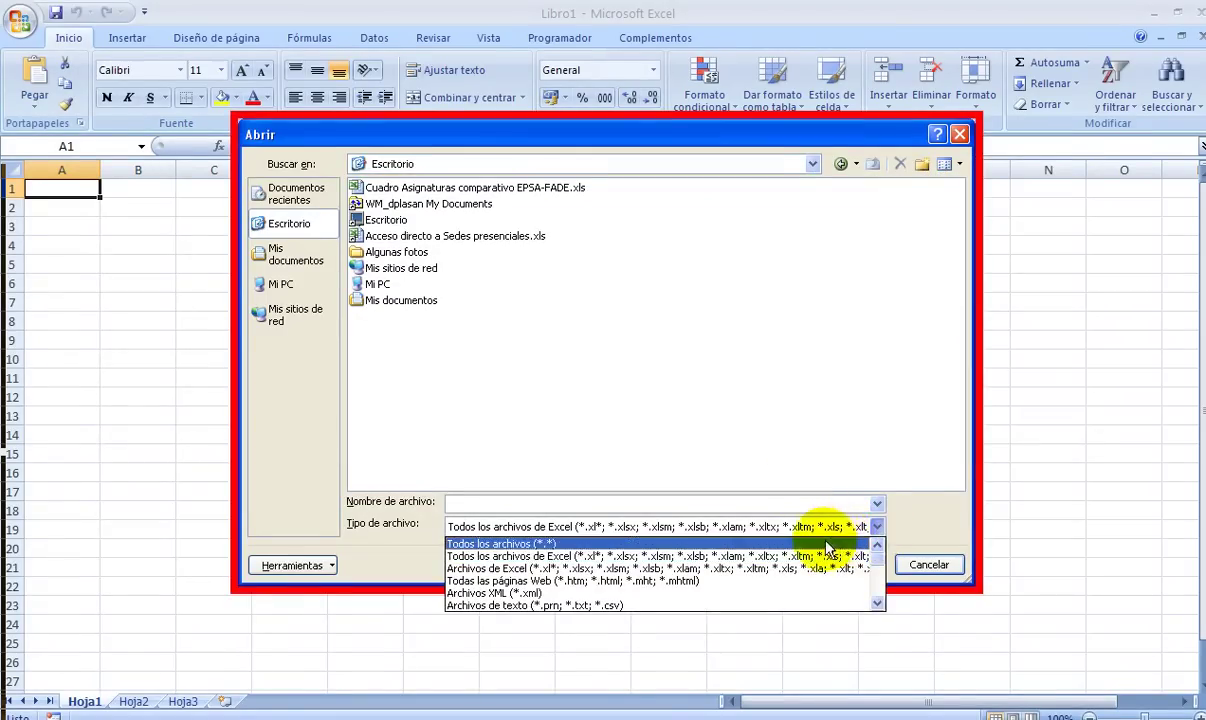
left_click(840, 543)
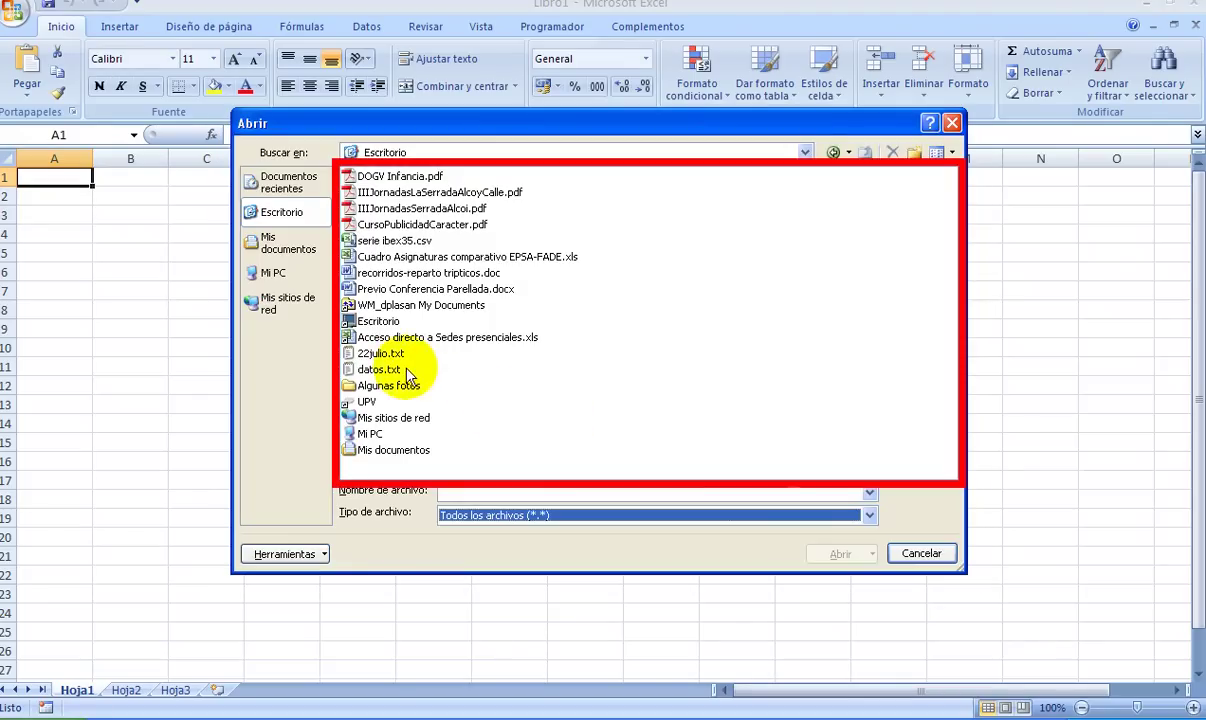
left_click(385, 240)
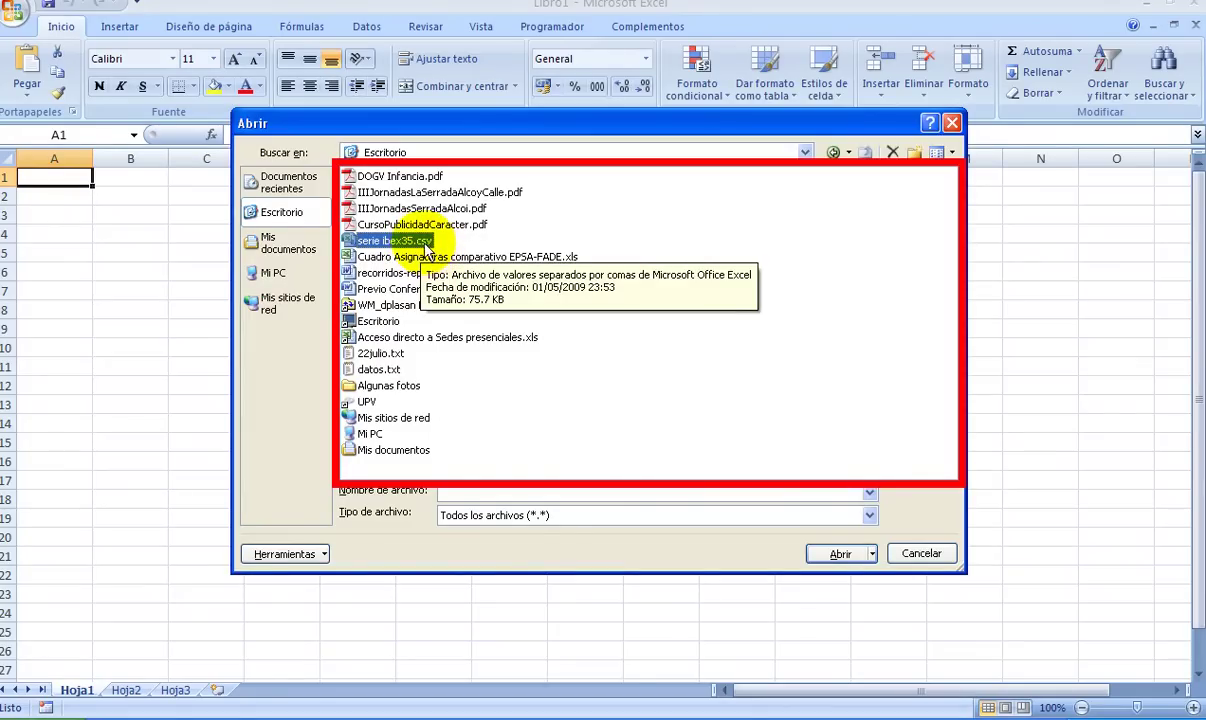
left_click(841, 553)
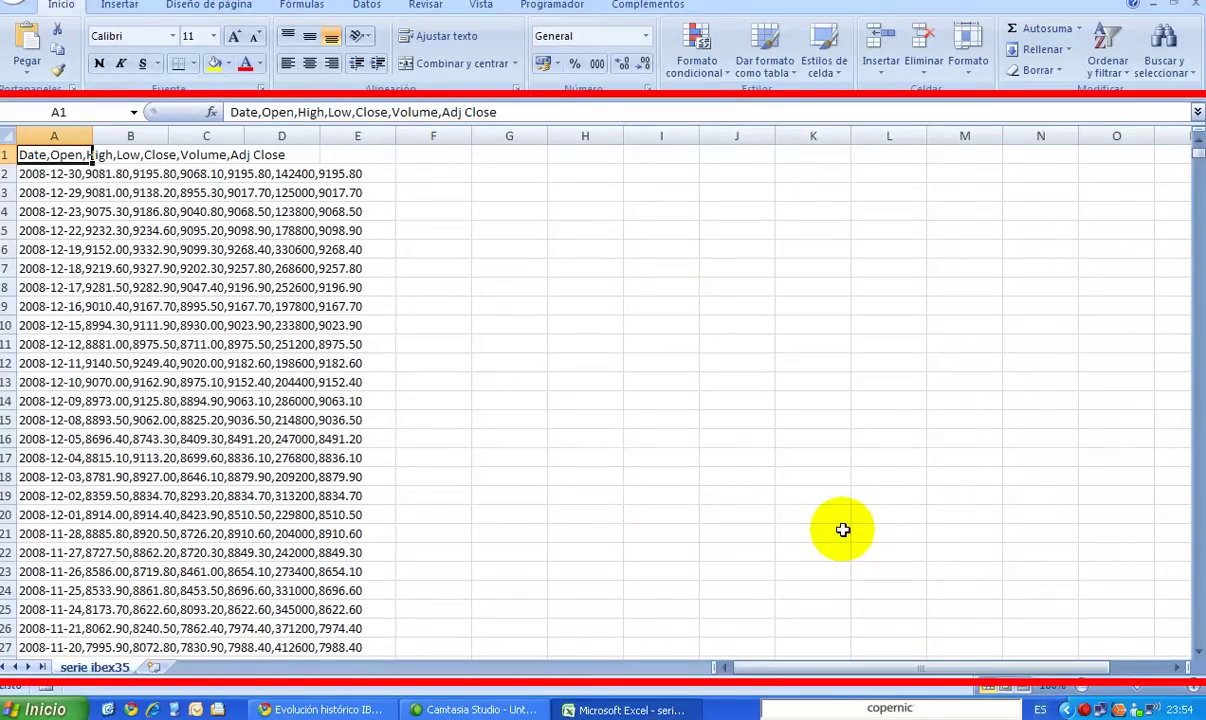
Examine how the imported data is stored in the first rows of column A
key("Down")
key("Down")
key("Down")
key("Down")
key("Up")
key("Up")
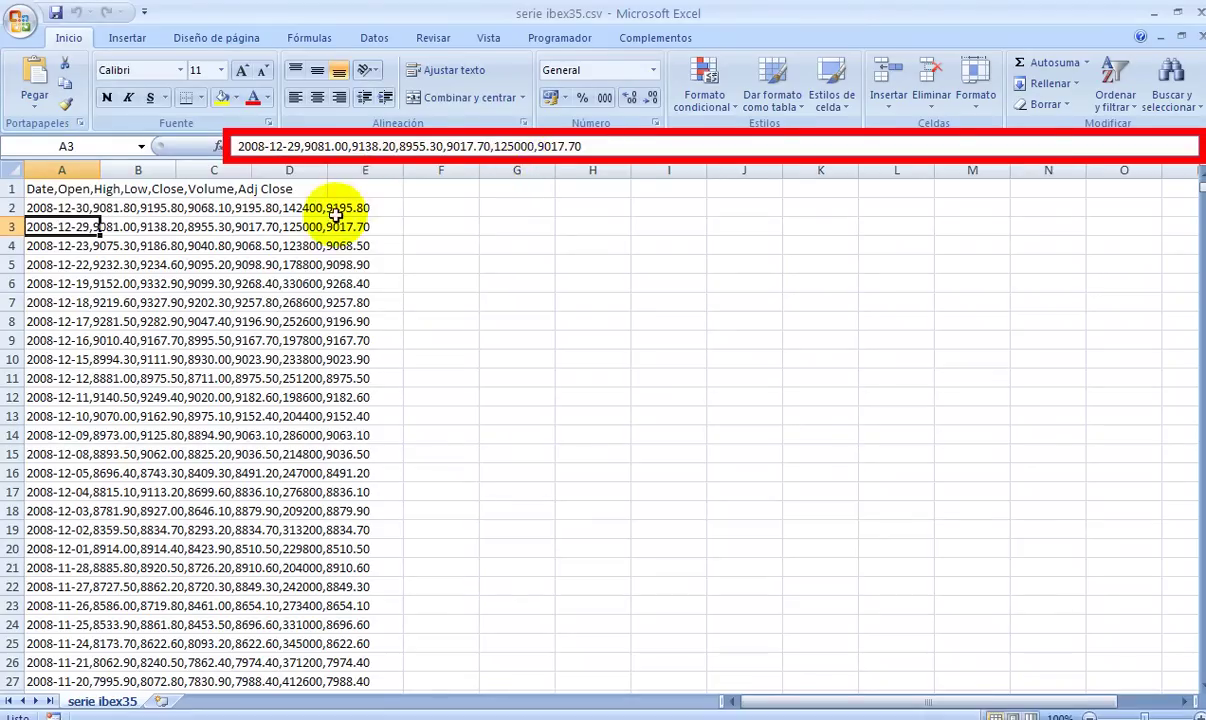
Convert column A from text to columns as delimited data, using only the comma as separator and the General format
left_click(68, 169)
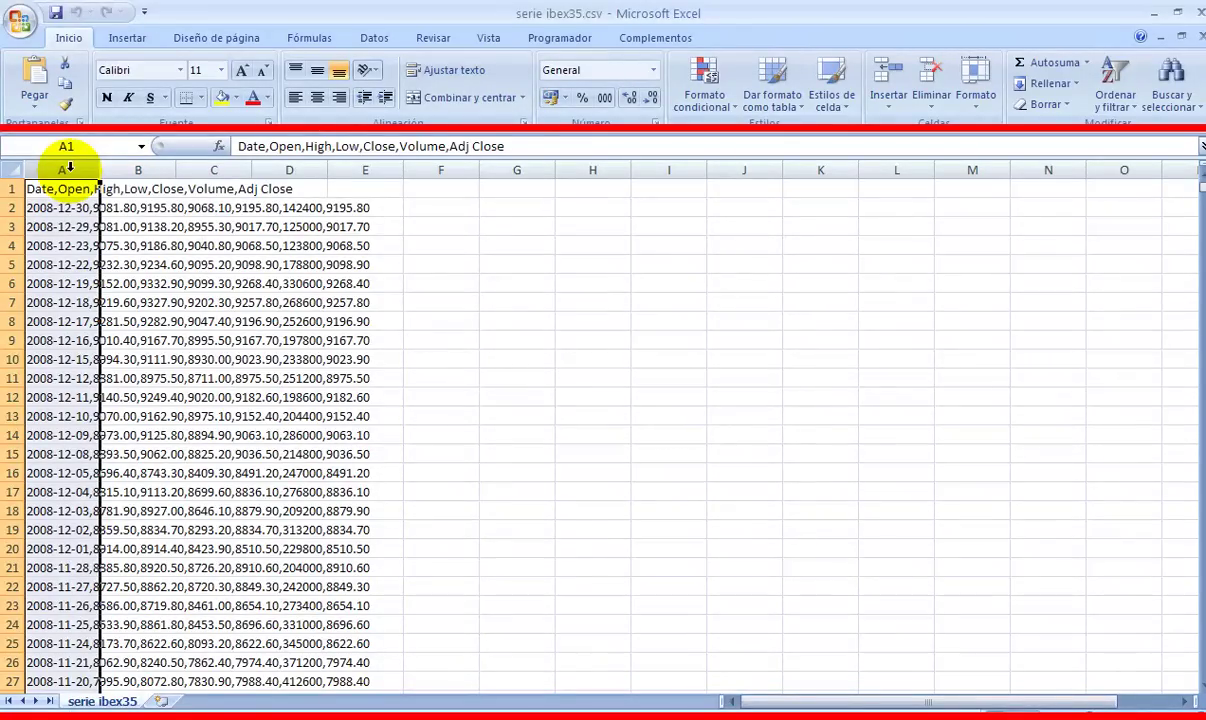
left_click(374, 38)
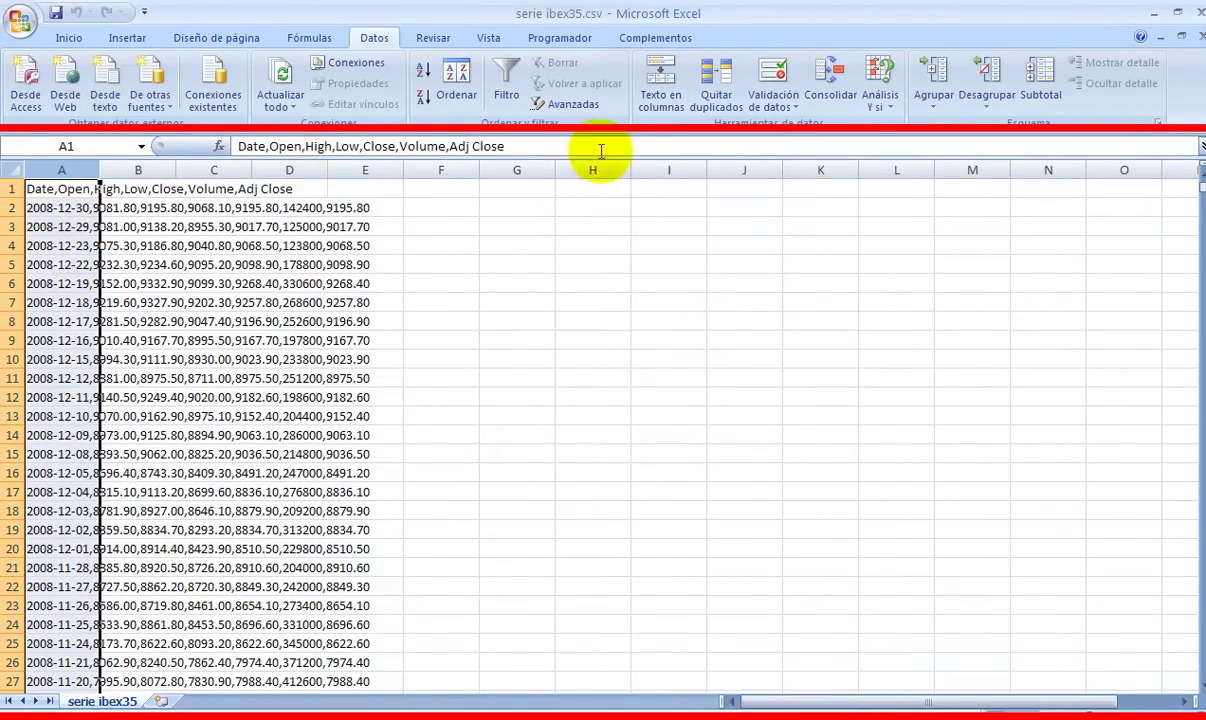
left_click(665, 85)
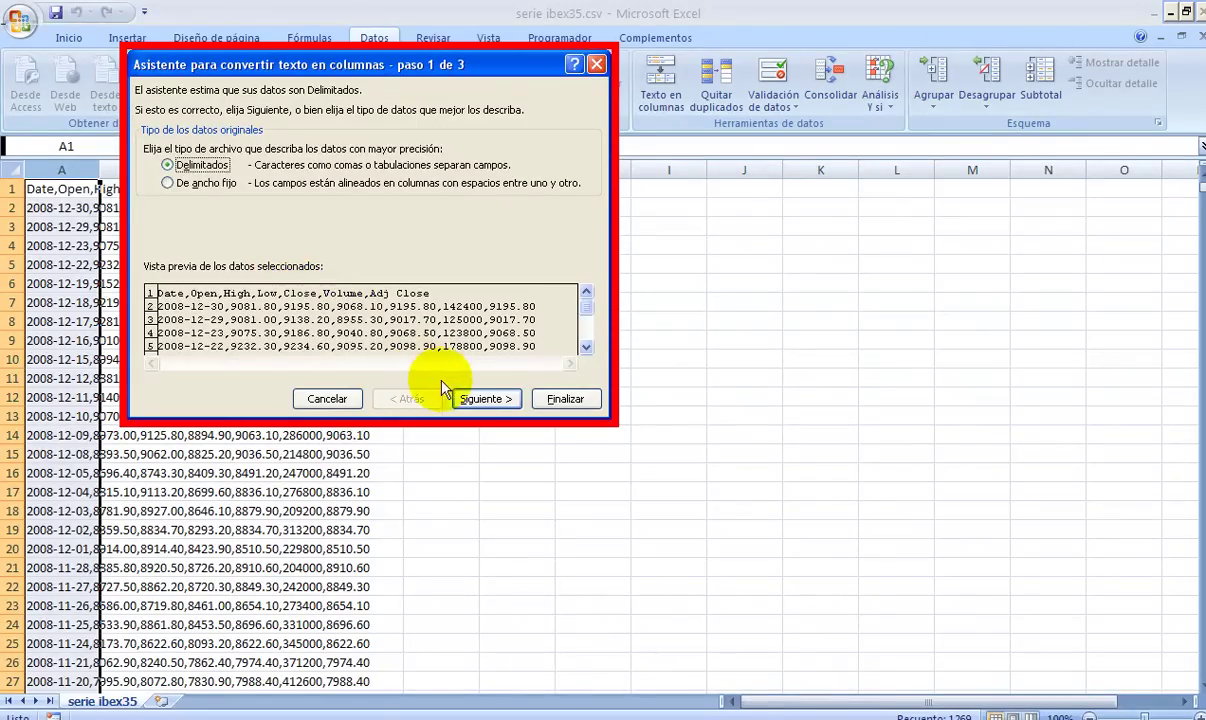
left_click(480, 400)
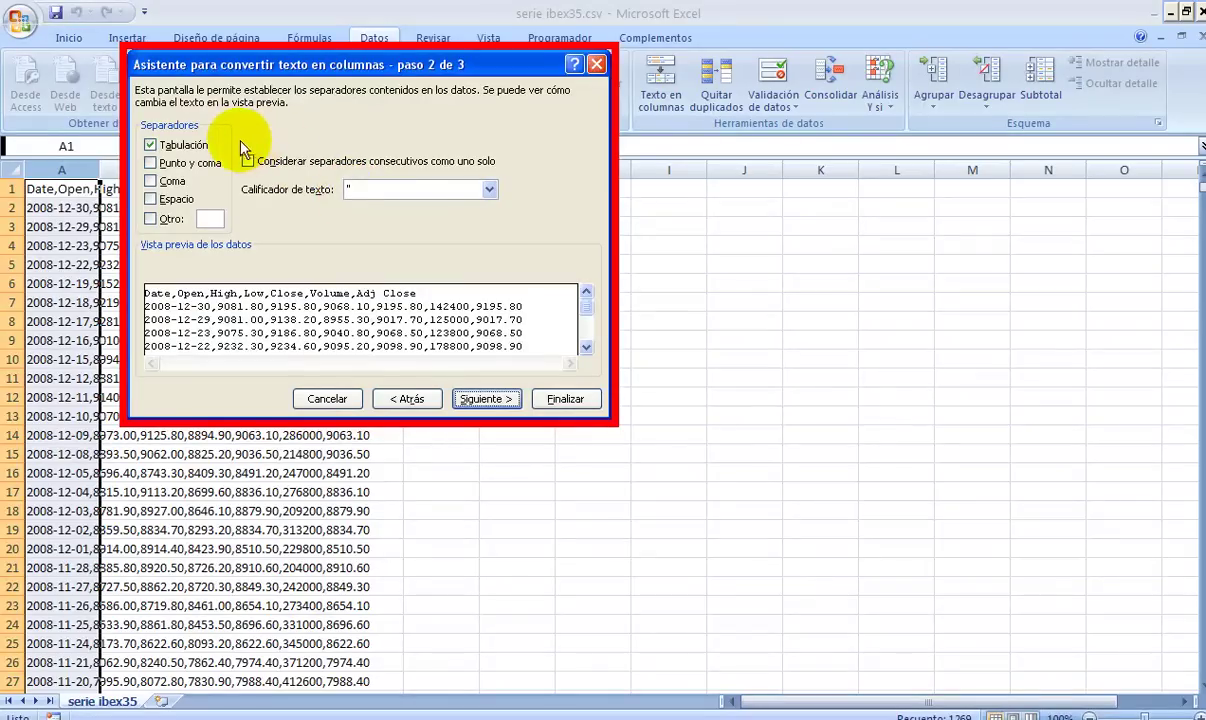
left_click(152, 183)
left_click(155, 146)
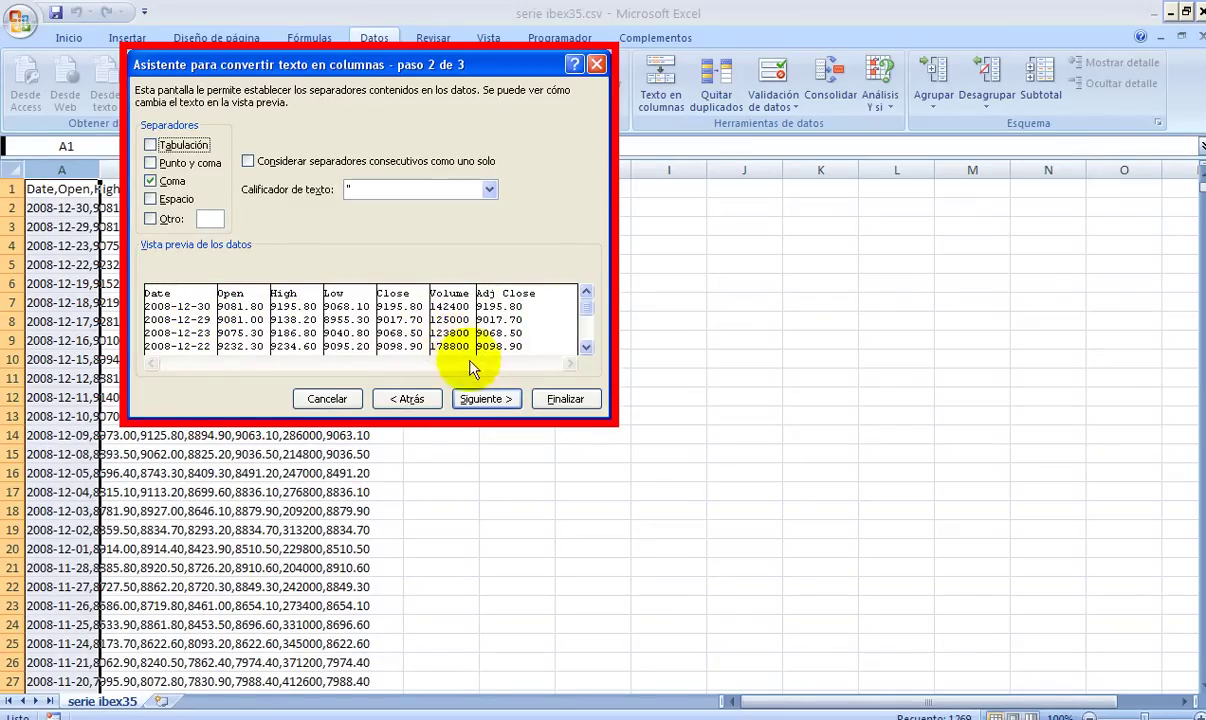
left_click(487, 399)
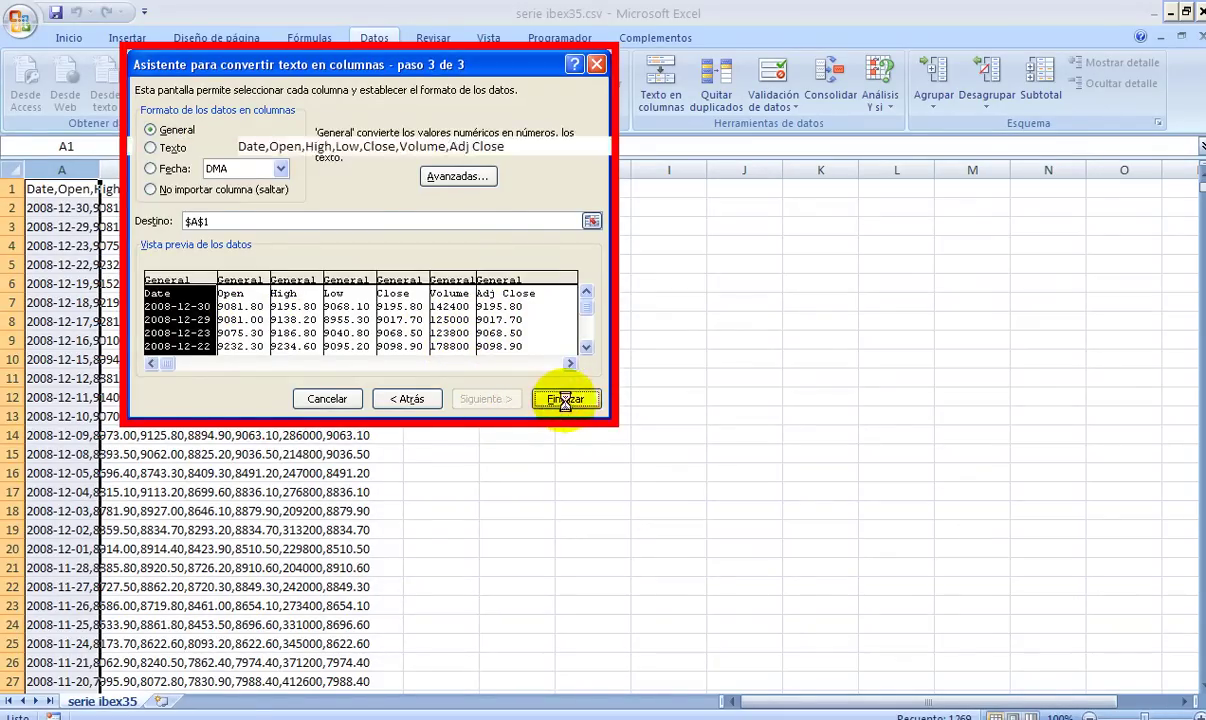
left_click(562, 400)
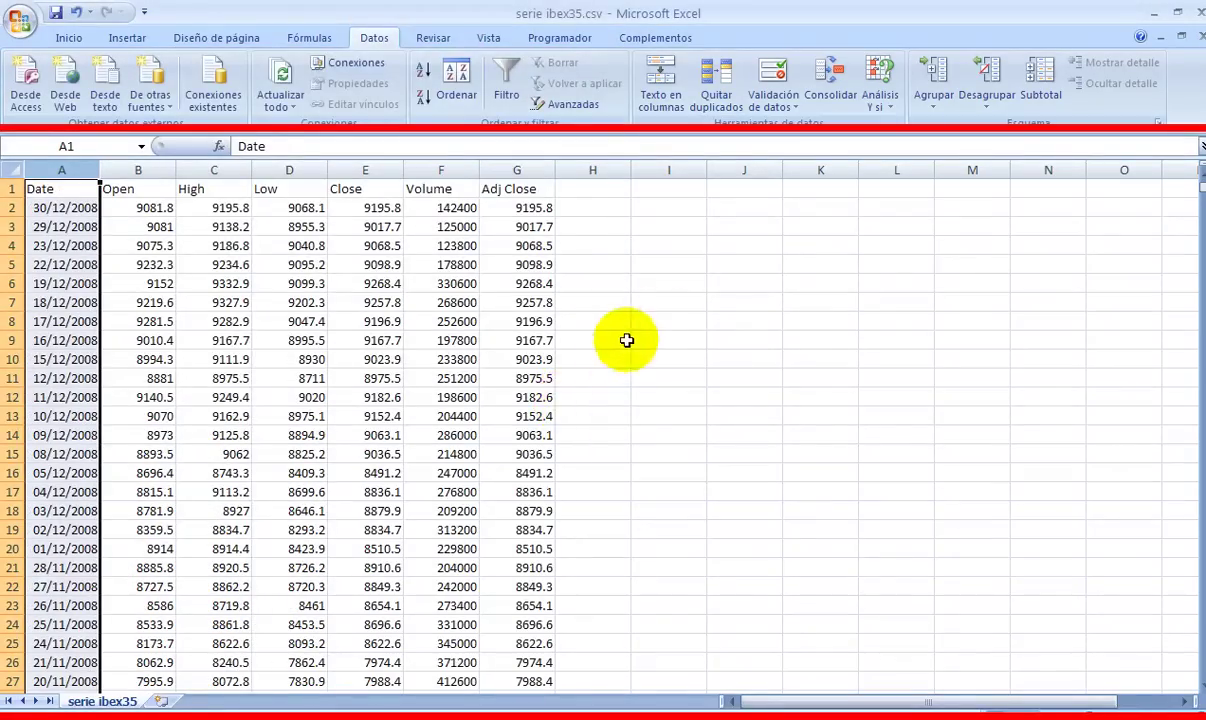
Review the separated columns, checking the Close prices and the first date in cell A2
left_click(668, 320)
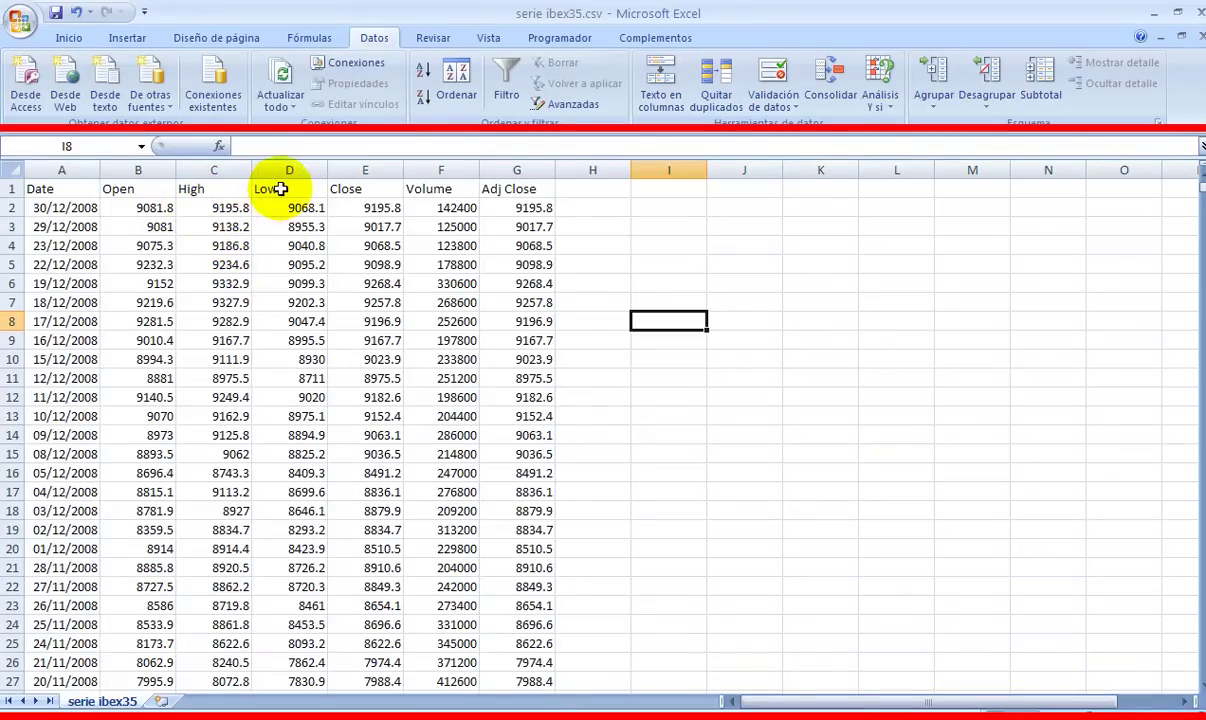
left_click(362, 171)
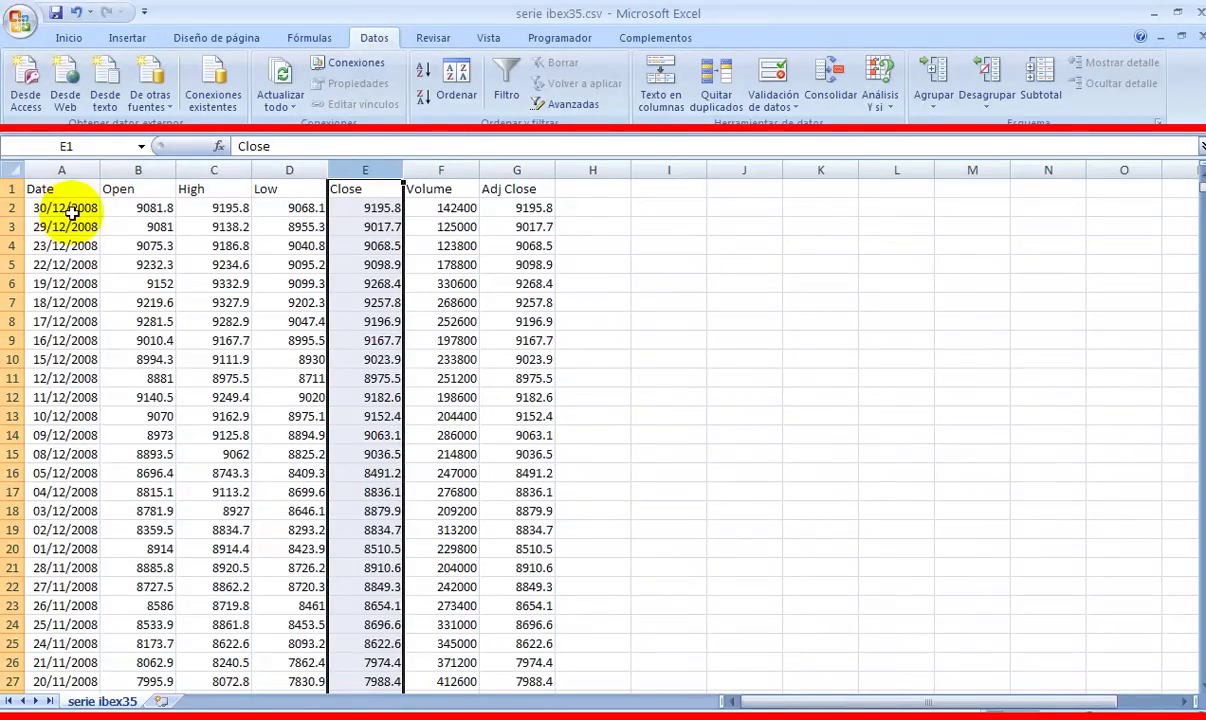
left_click(72, 212)
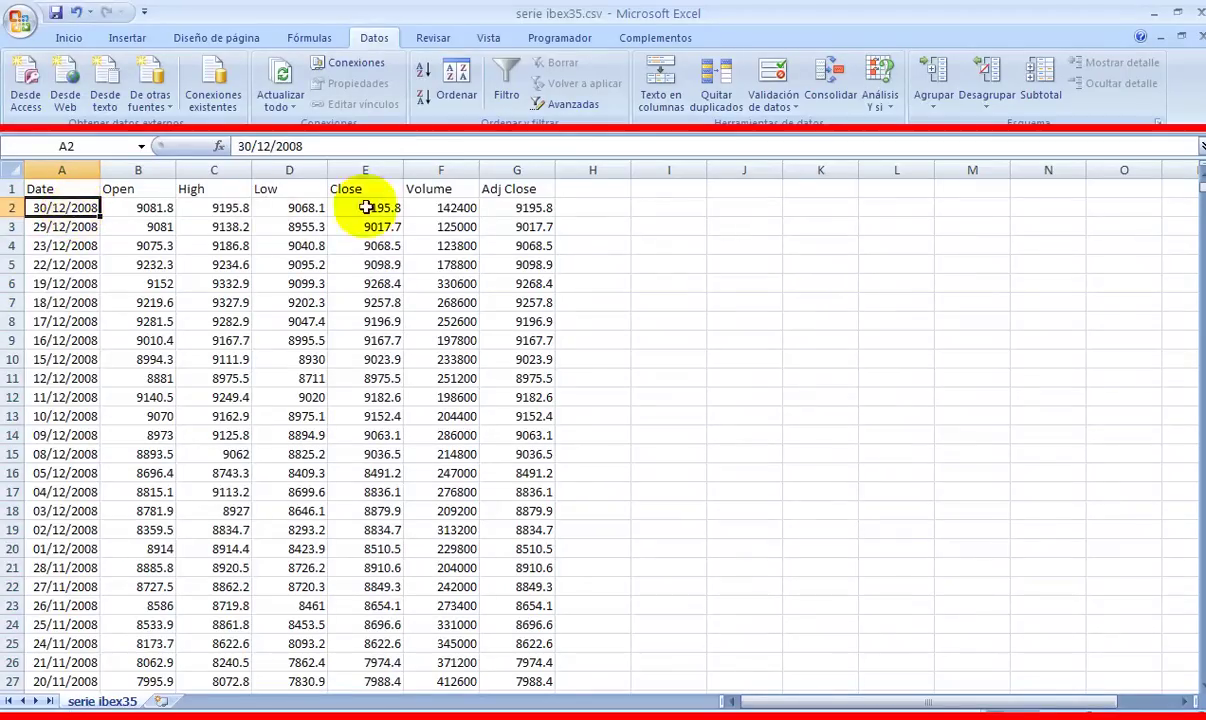
Begin a formula in cell I3 that subtracts the previous day's close from the latest one, =E2-E3
left_click(665, 227)
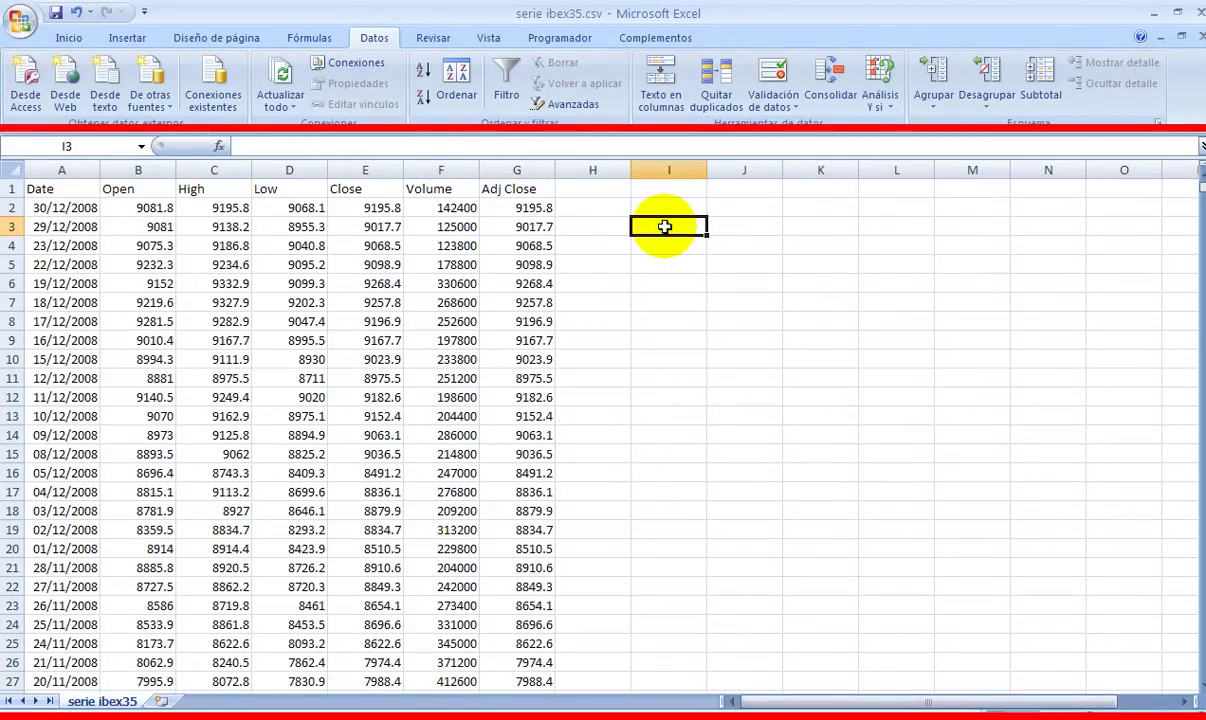
type("=")
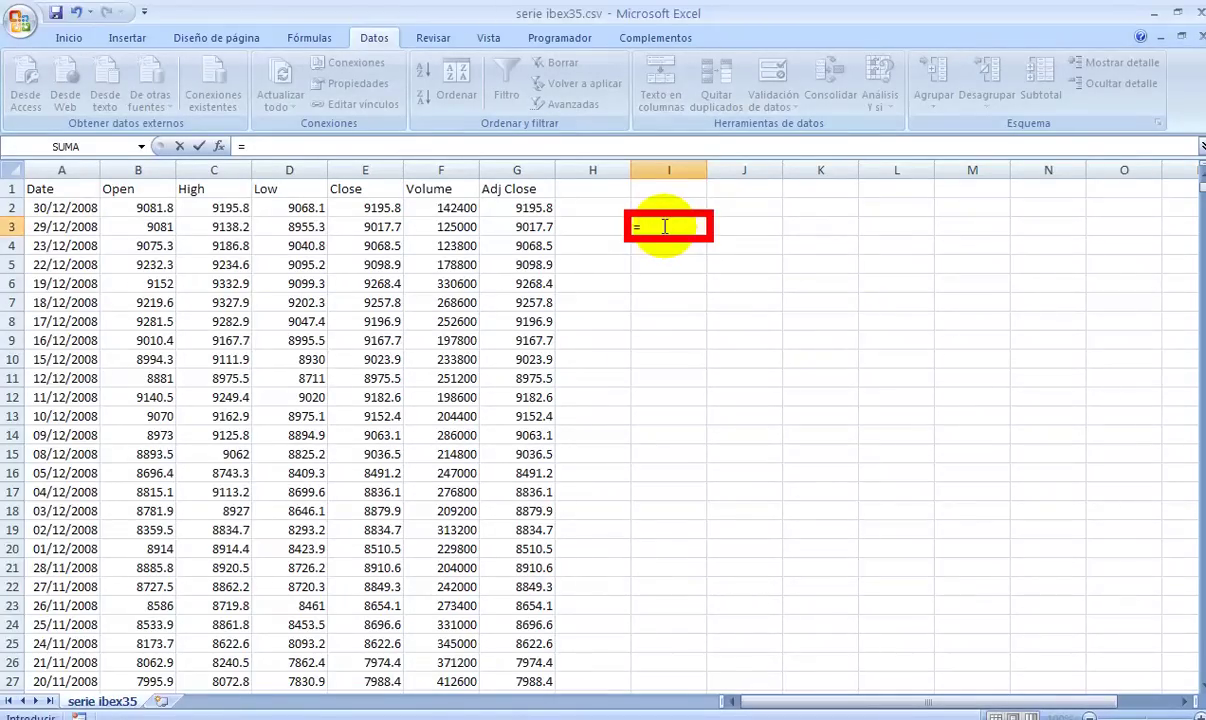
key("Left")
key("Left")
key("Left")
key("Left")
key("Up")
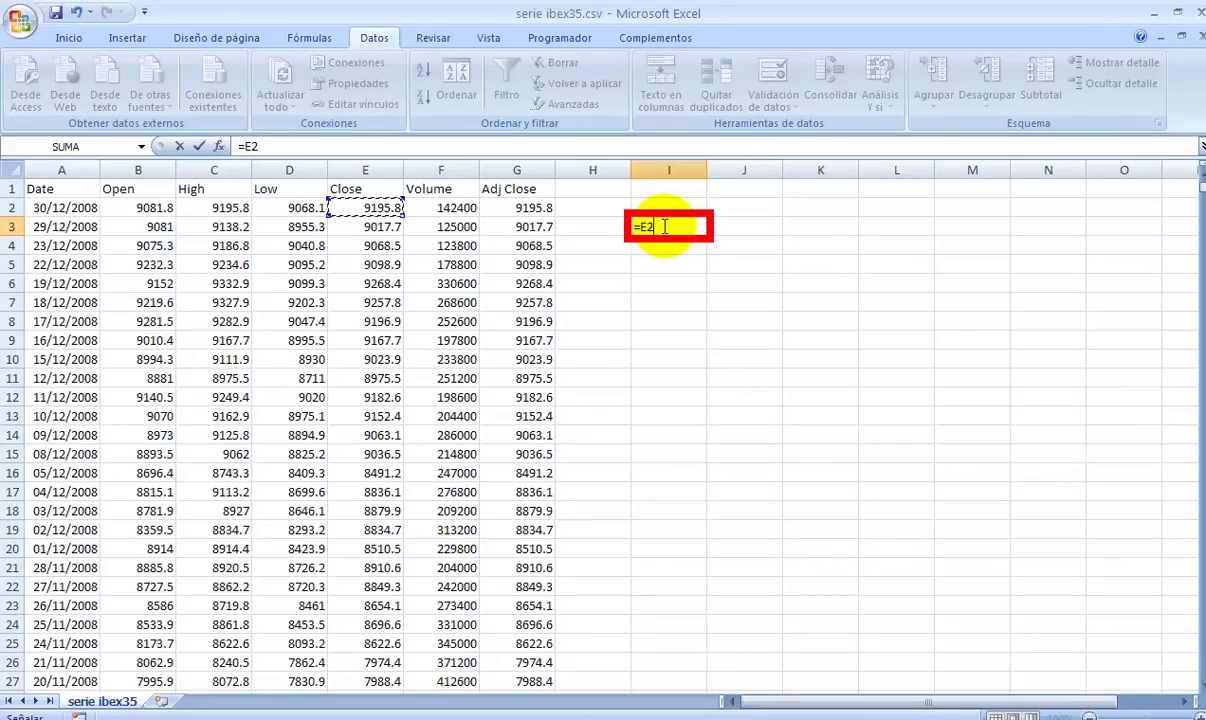
type("-")
key("Left")
key("Left")
key("Left")
key("Left")
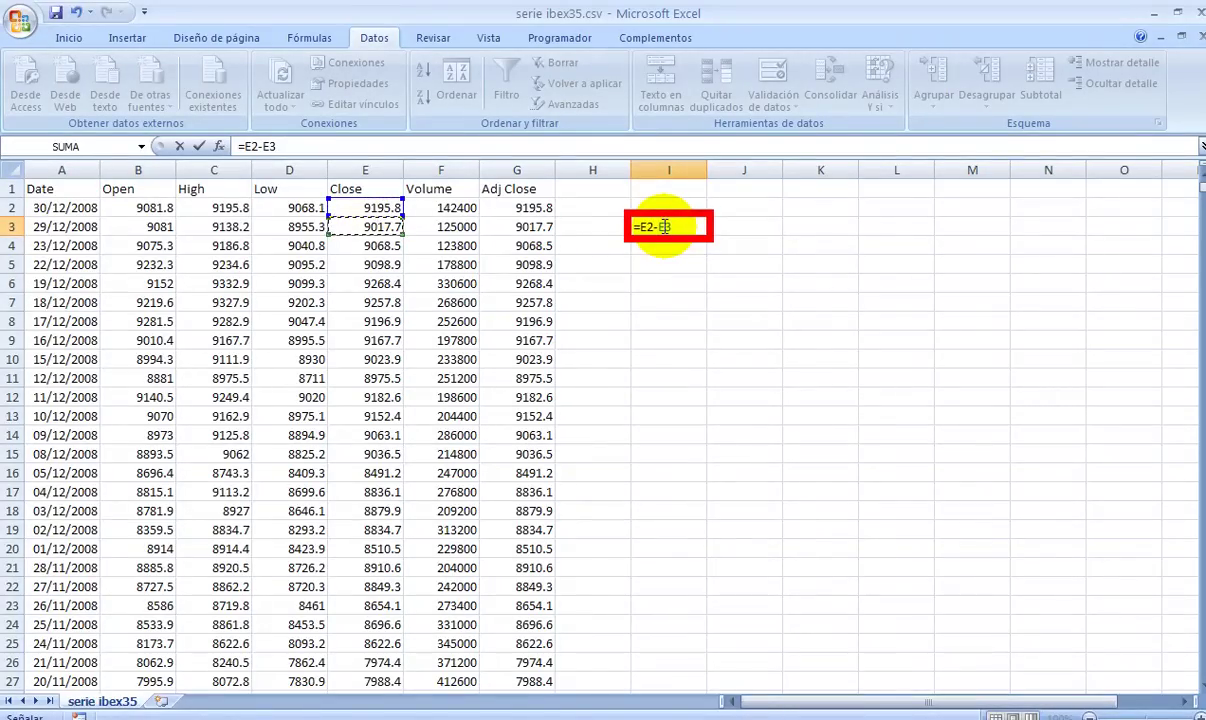
Enclose the subtraction E2-E3 of the formula in cell I3 in parentheses
left_click(508, 146)
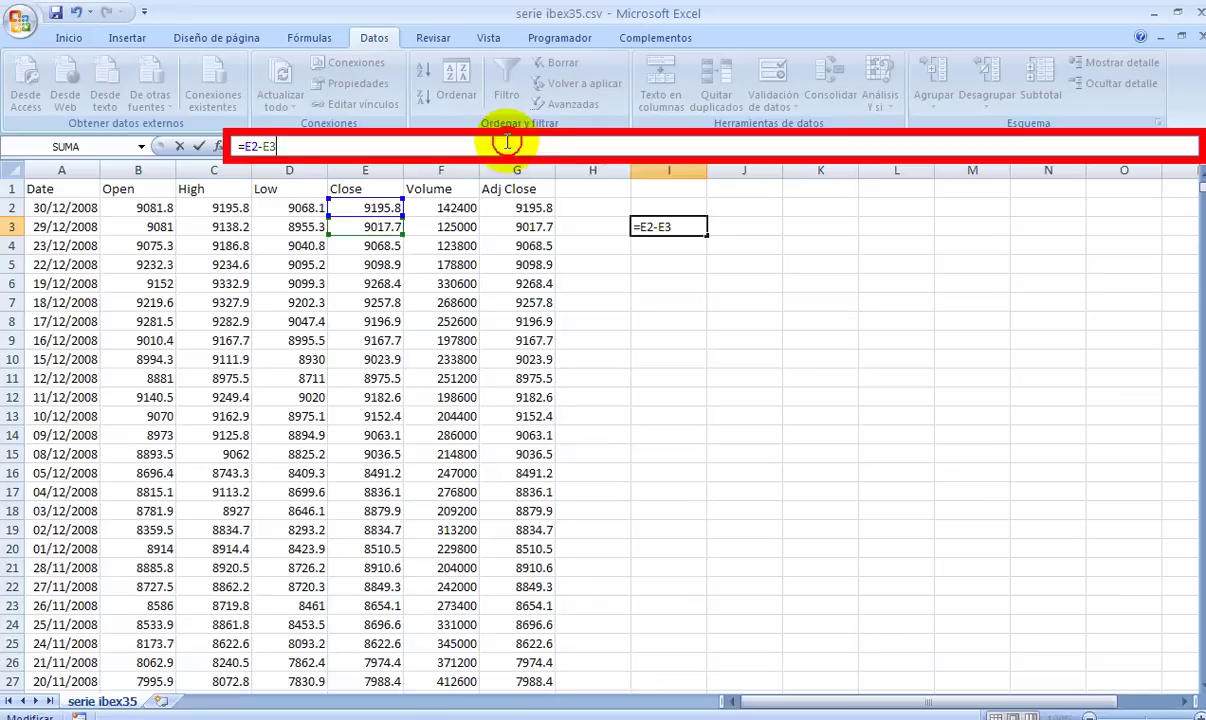
type(")")
key("Left")
key("Left")
key("Left")
key("Left")
key("Left")
key("Left")
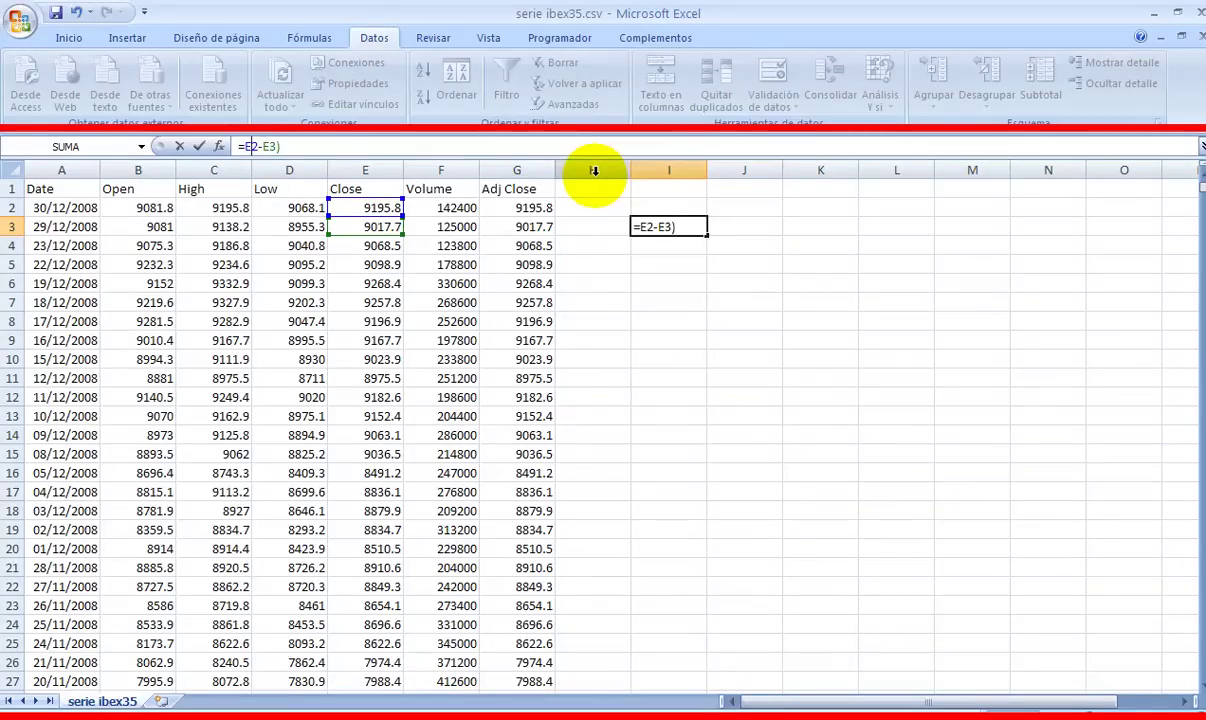
type("(")
Complete the formula in cell I3 by dividing the difference by the previous close, =(E2-E3)/E3
key("End")
type("/")
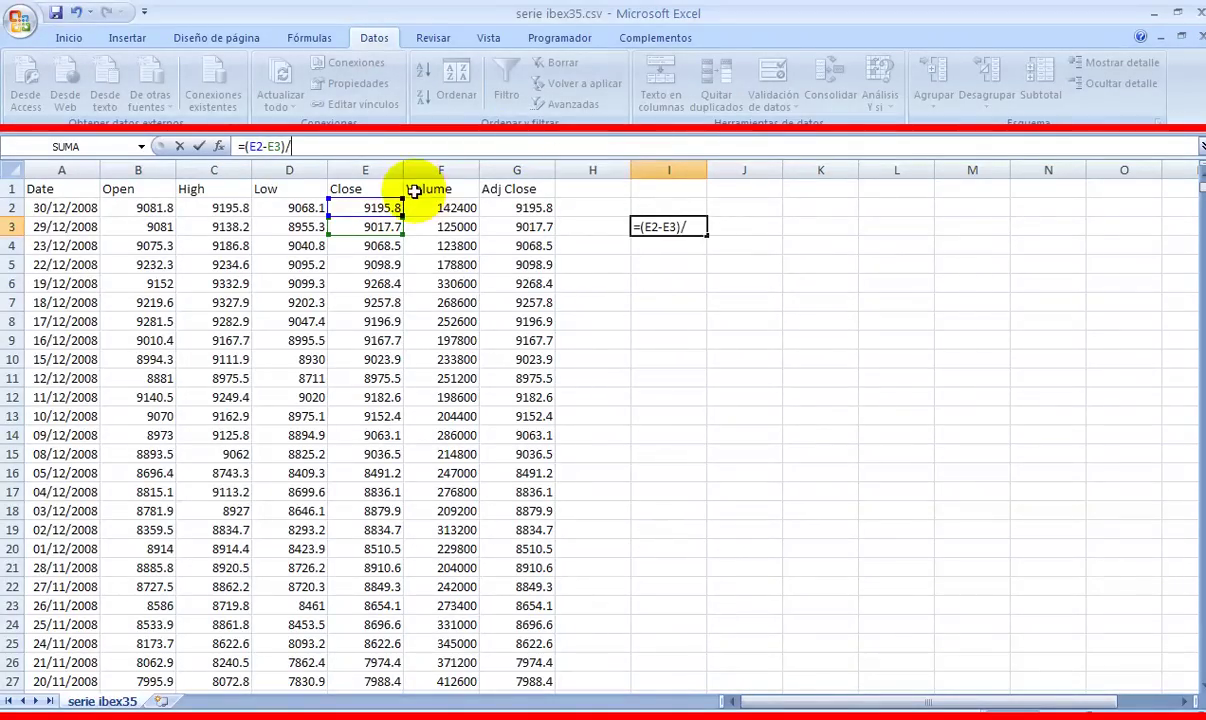
left_click(373, 227)
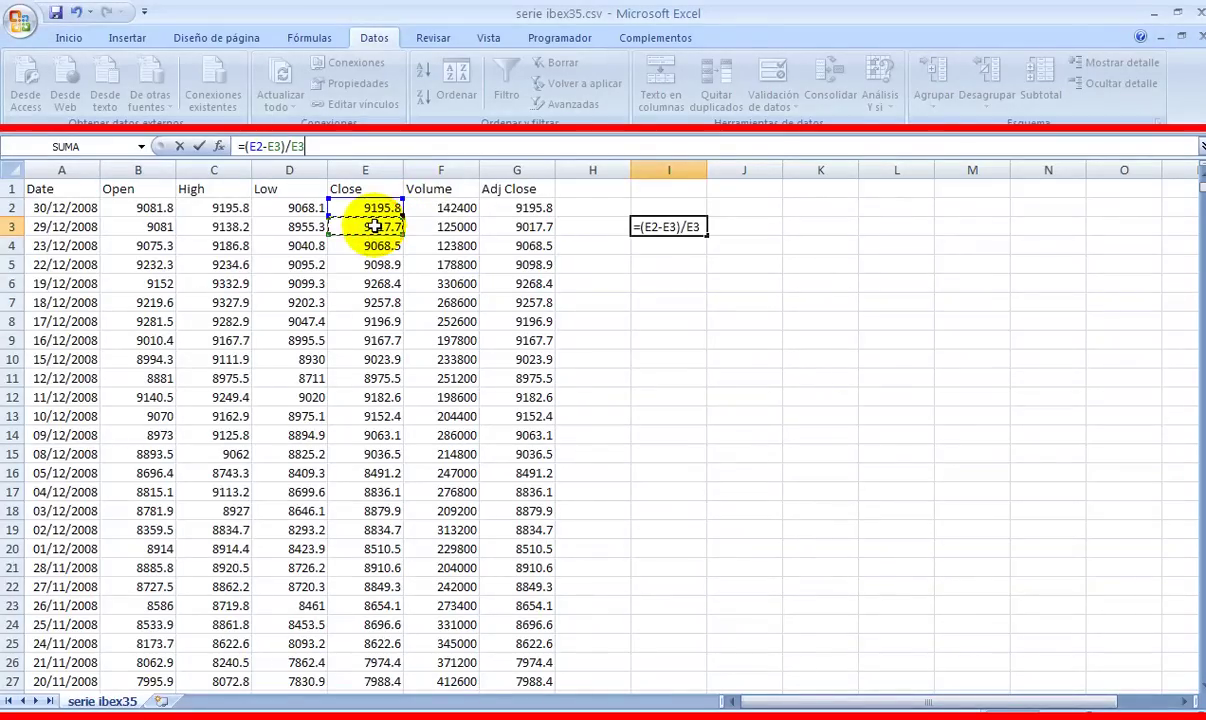
key("Return")
key("Up")
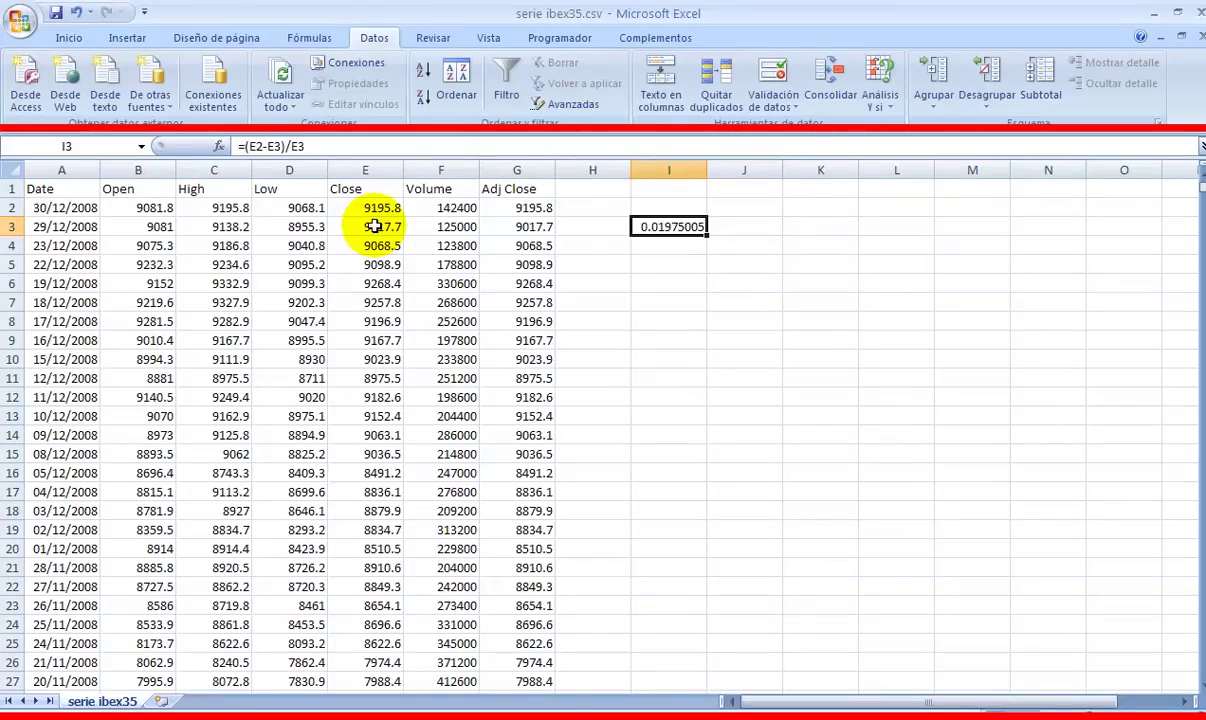
Copy the daily change formula from I3 down column I to the last data row, 1269
key("ctrl+c")
key("Left")
key("Left")
key("ctrl+Down")
key("Right")
key("Right")
key("ctrl+shift+Up")
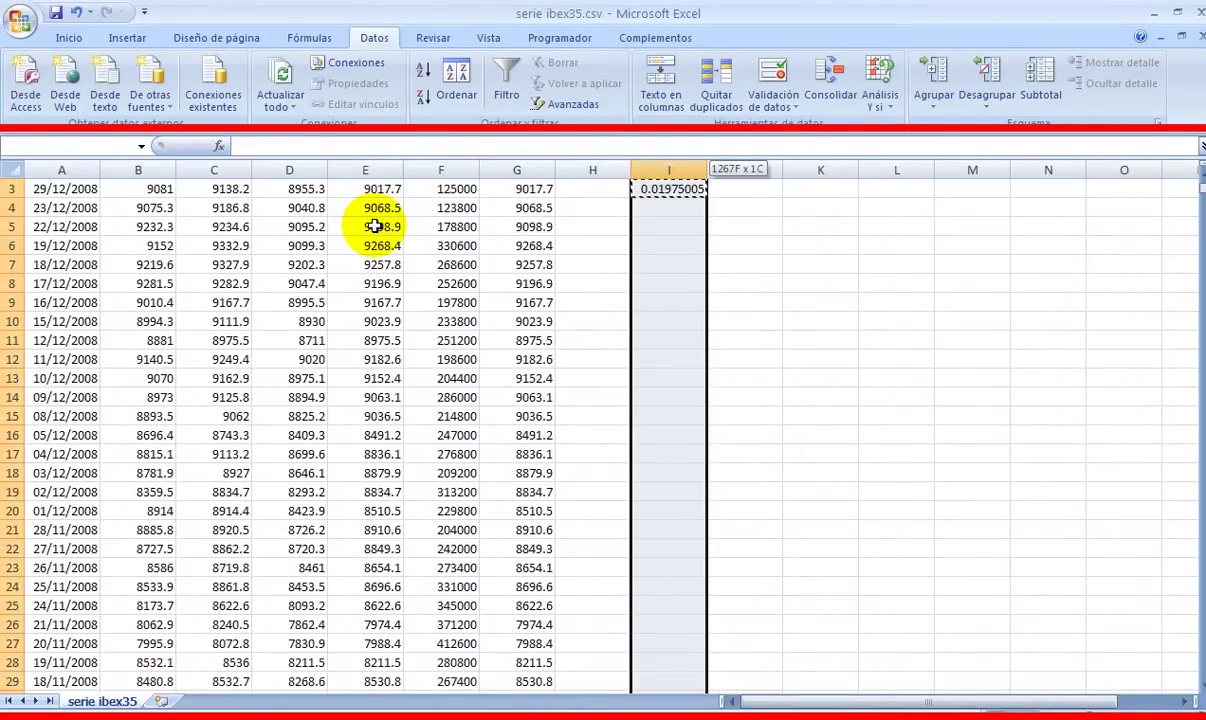
key("ctrl+v")
Review the copied formulas in the first rows of column I, checking the cell references used in I7
key("ctrl+Up")
key("Up")
key("Down")
key("Down")
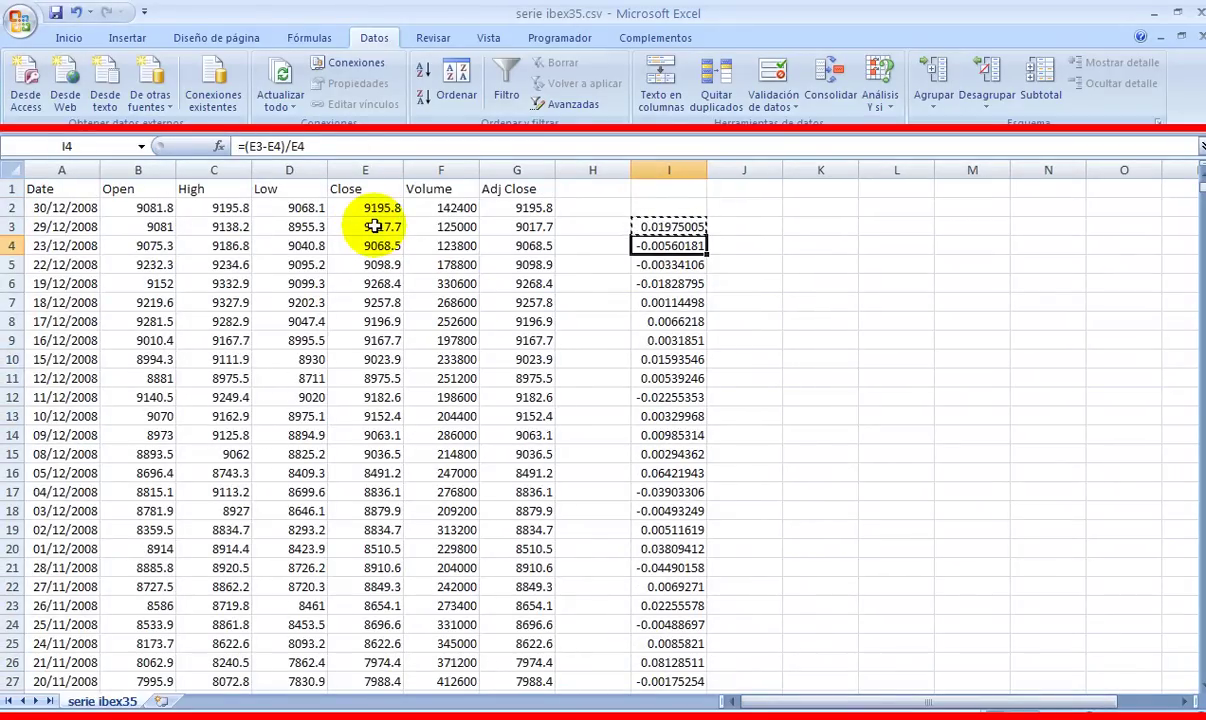
key("Down")
key("Down")
key("Down")
key("F2")
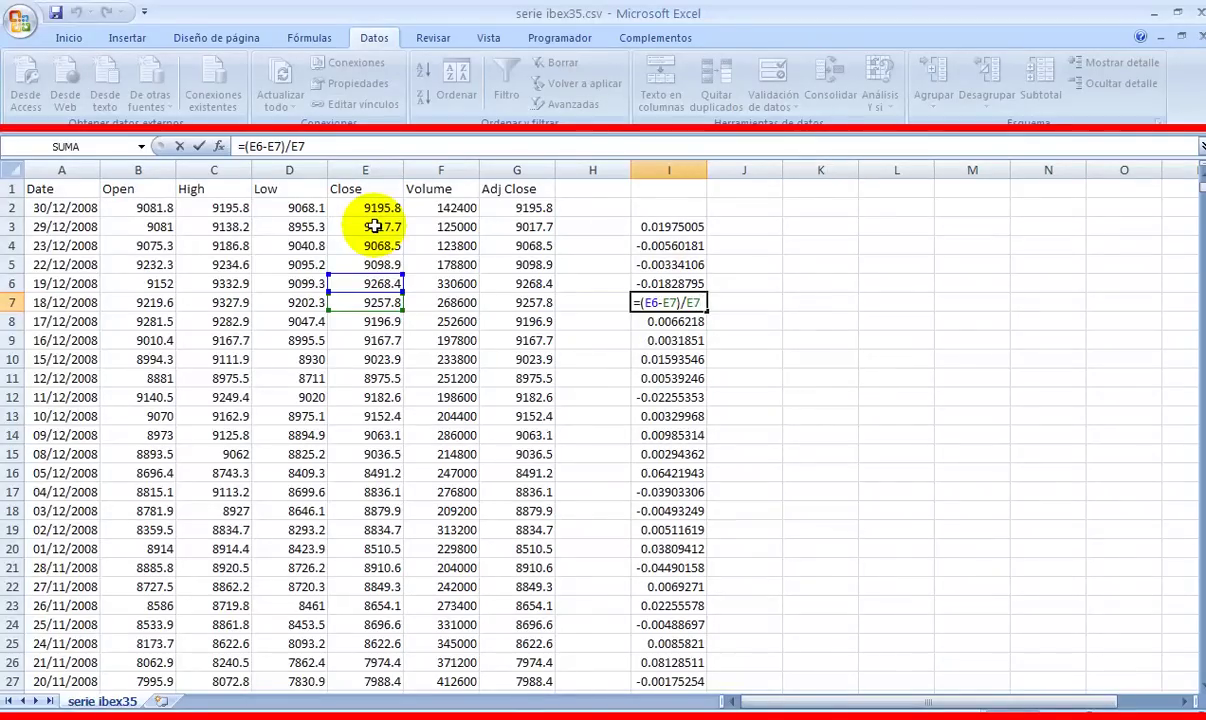
key("Return")
key("Down")
key("Down")
key("Down")
key("Down")
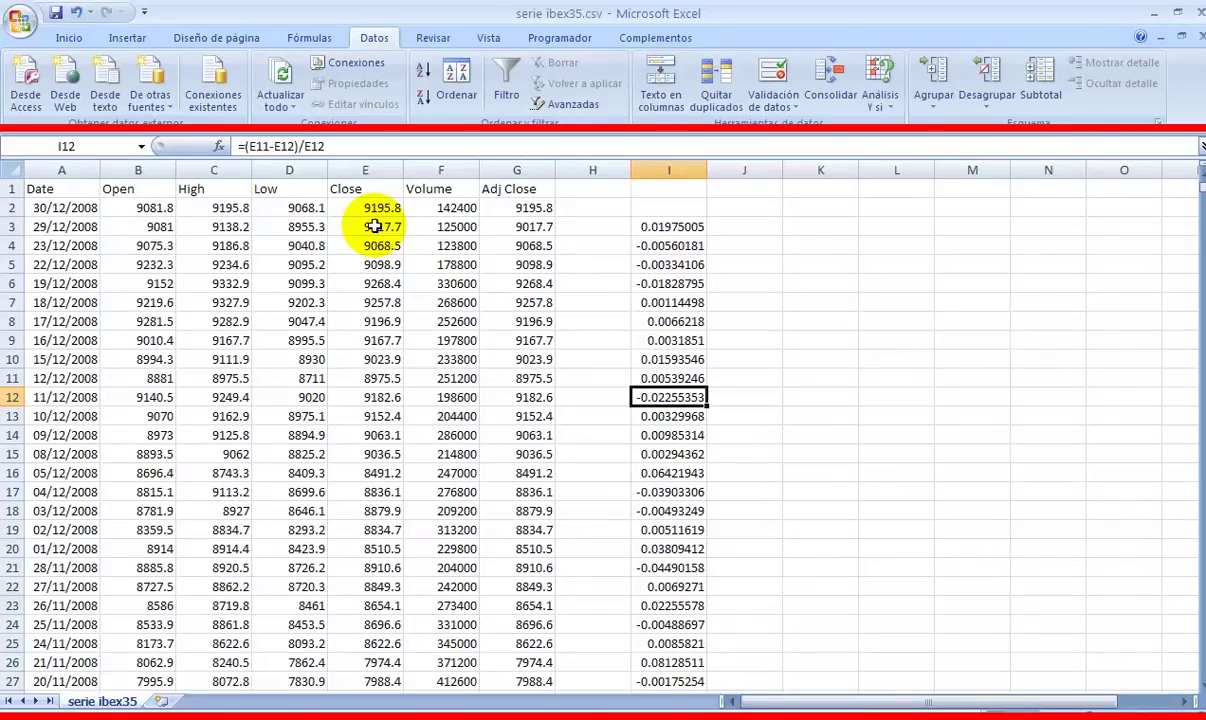
key("Up")
key("Up")
key("Up")
key("Up")
key("Up")
key("Up")
key("Up")
key("Up")
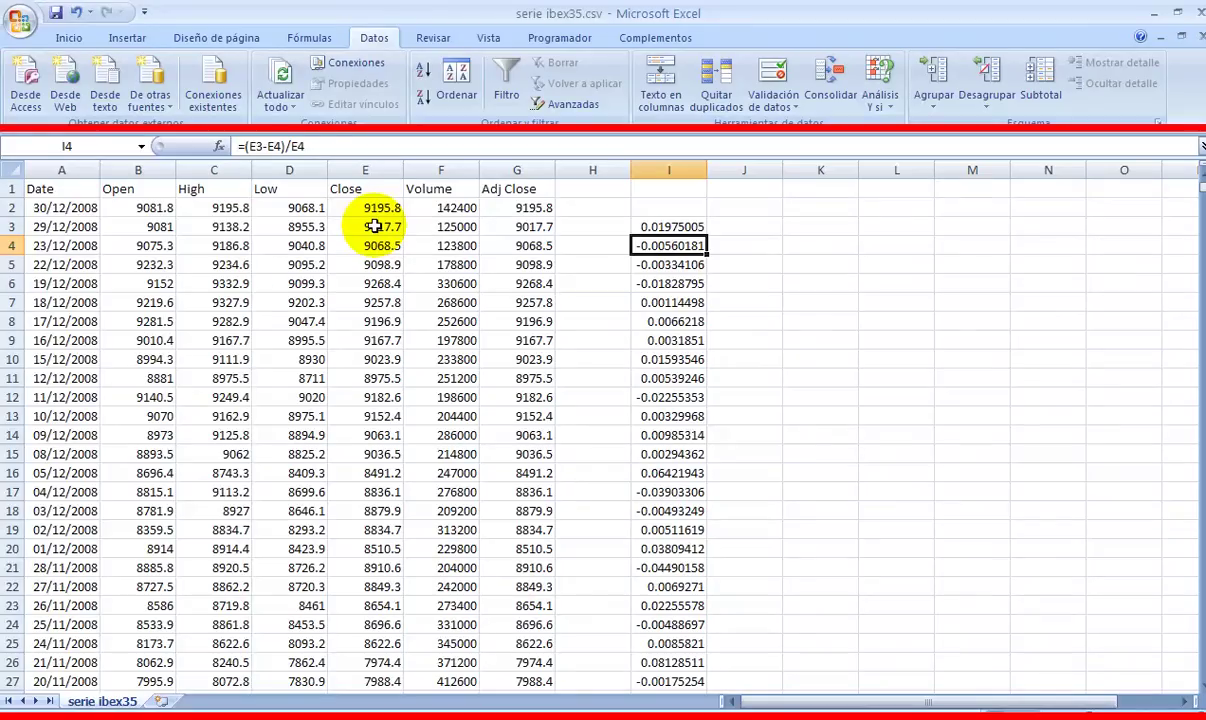
Select the daily changes from I3 down to the last row to check their count, and return to I3
key("Up")
key("ctrl+shift+Down")
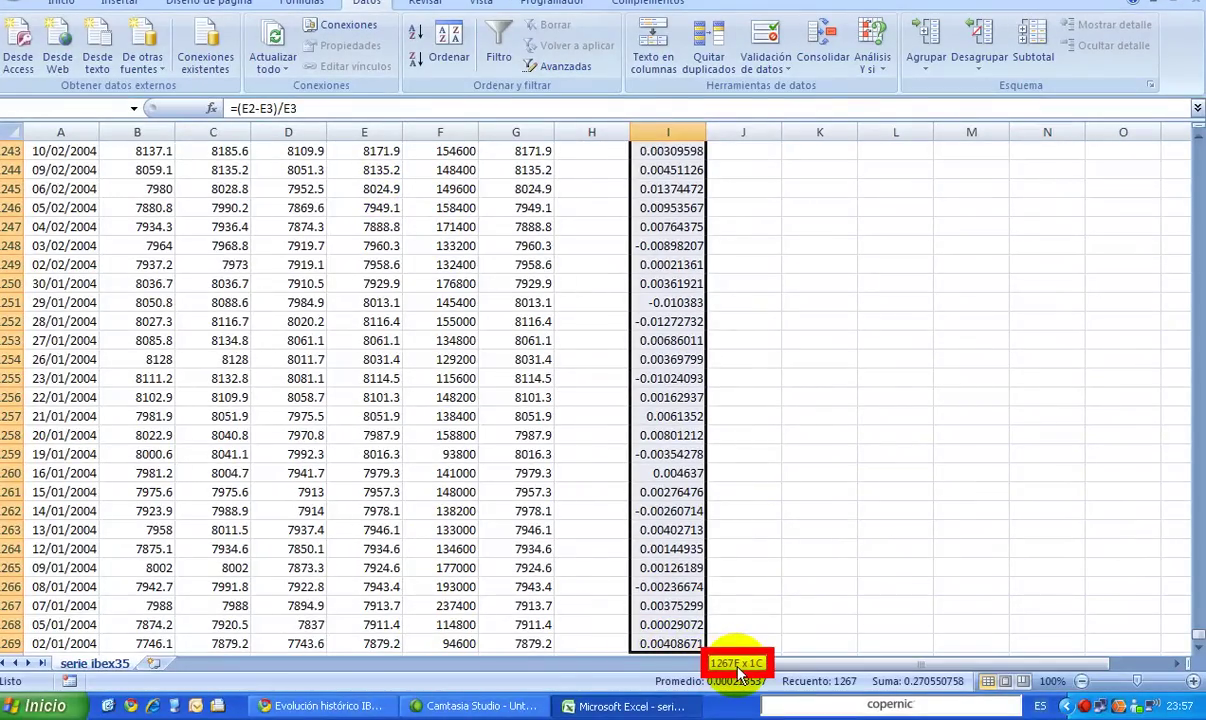
left_click(678, 559)
key("ctrl+Up")
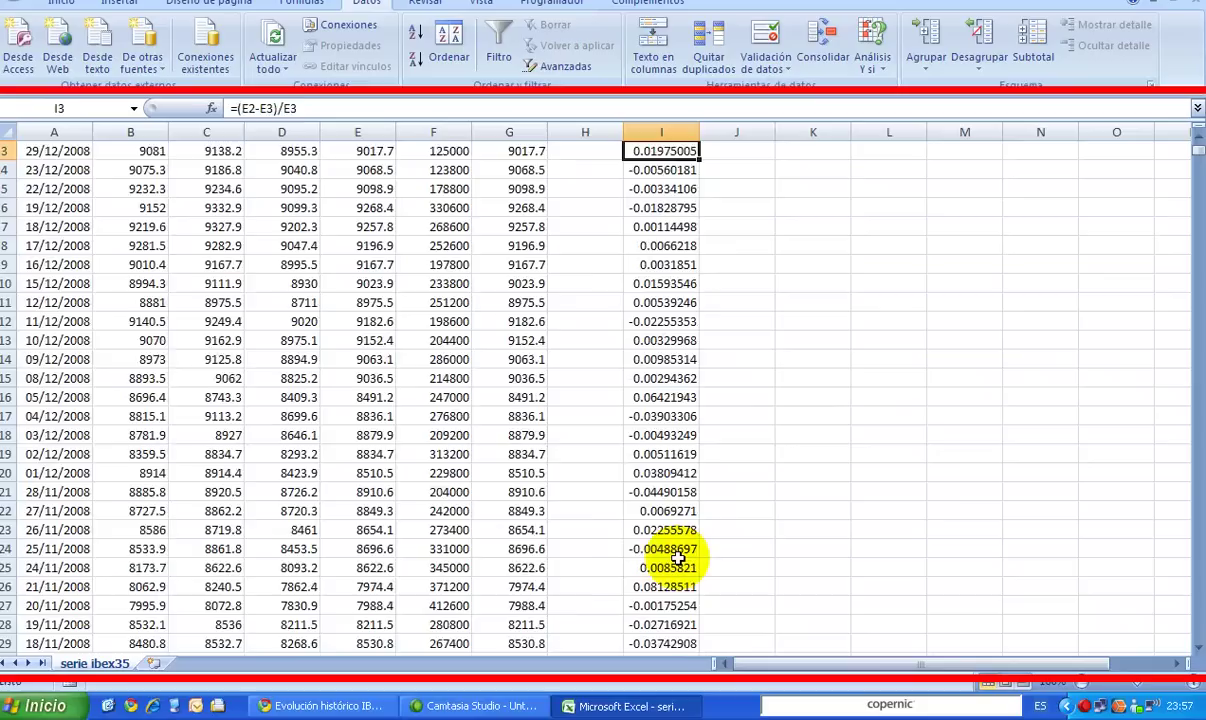
key("Up")
key("Down")
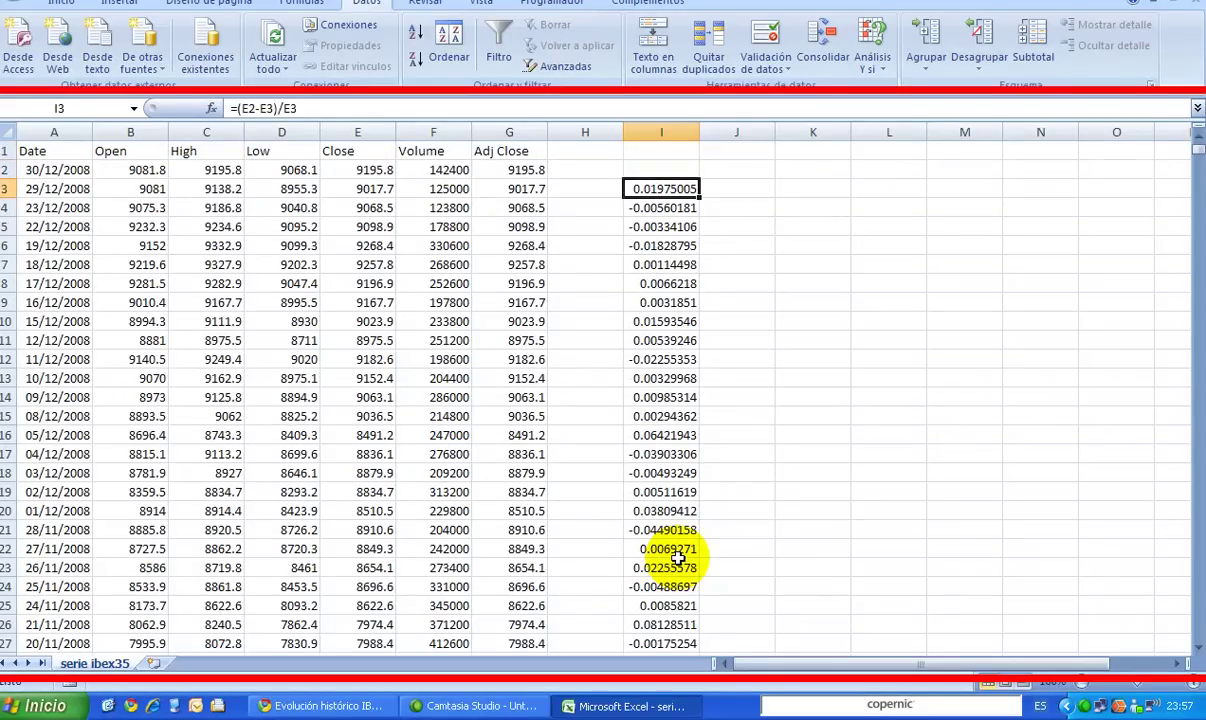